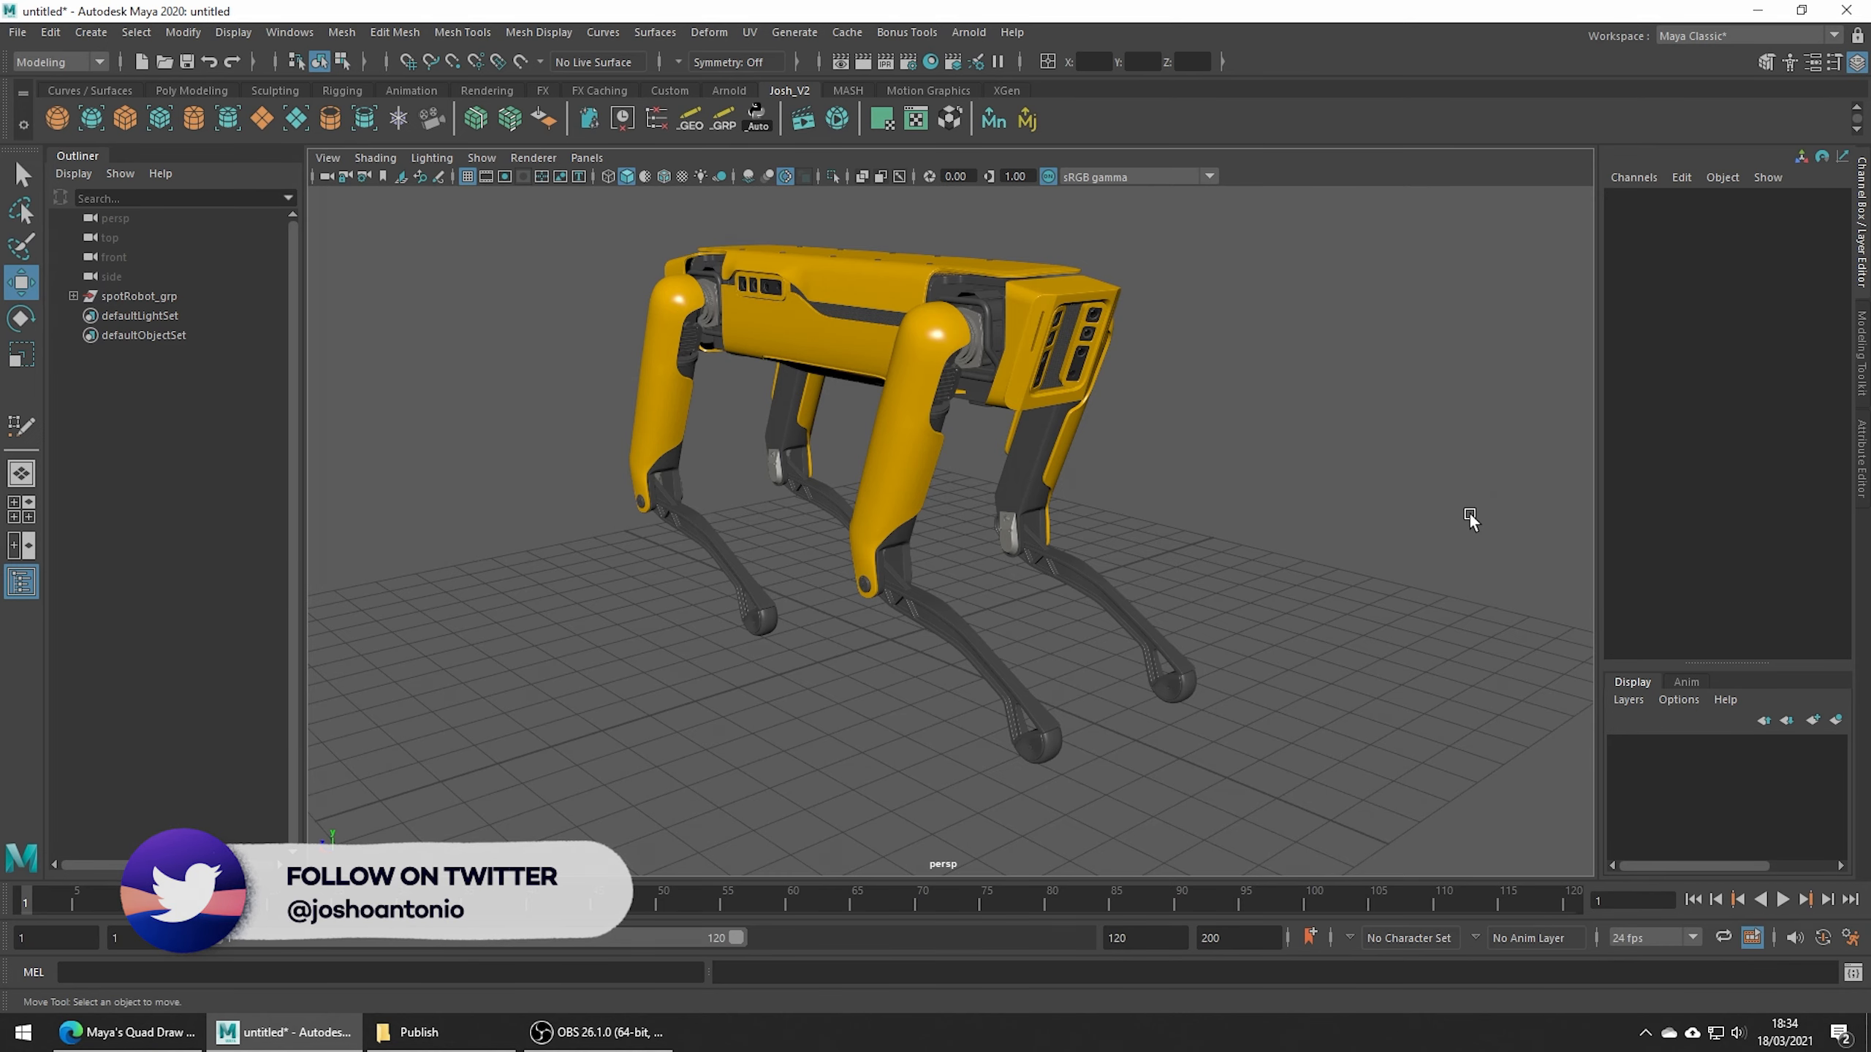
Frame the robot's yellow upper front leg casing in the view and leave nothing selected.
{"action": "left_click", "coordinate": [942, 334]}
{"action": "key", "text": "f"}
{"action": "left_click", "coordinate": [1298, 441]}
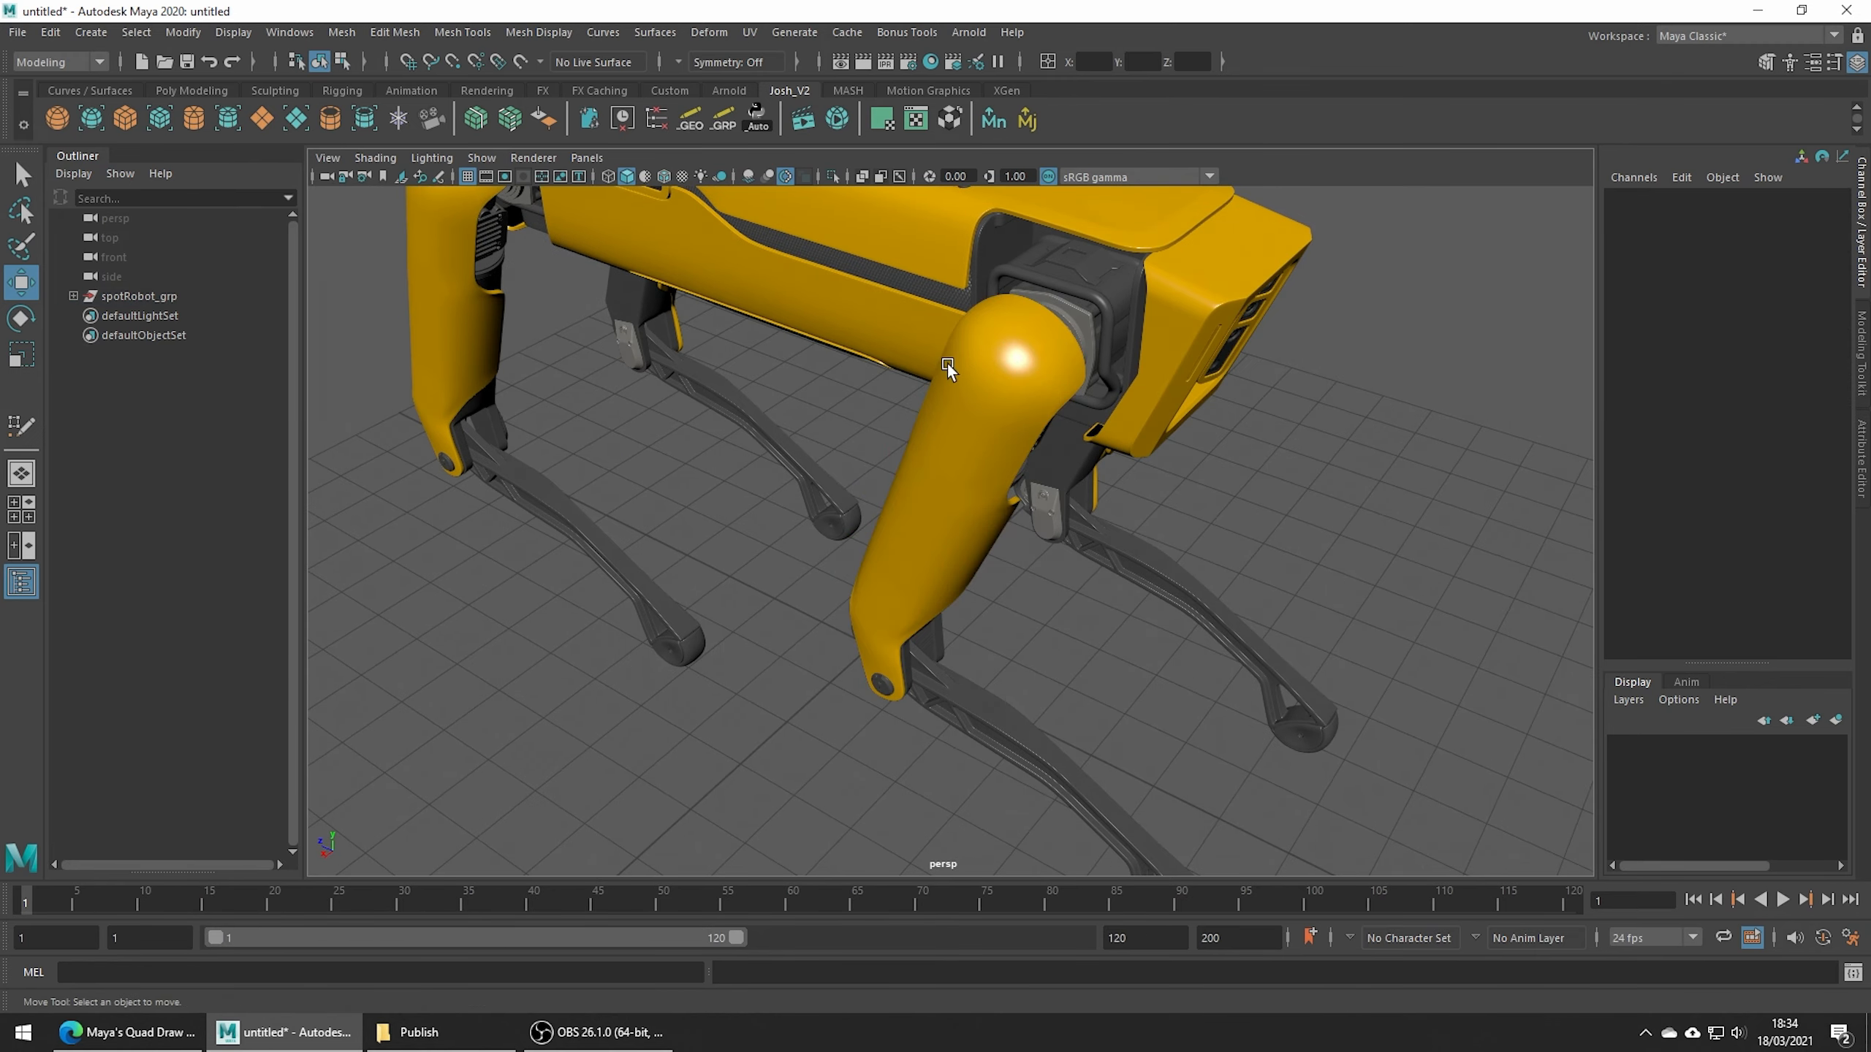
{"action": "left_click", "coordinate": [979, 386]}
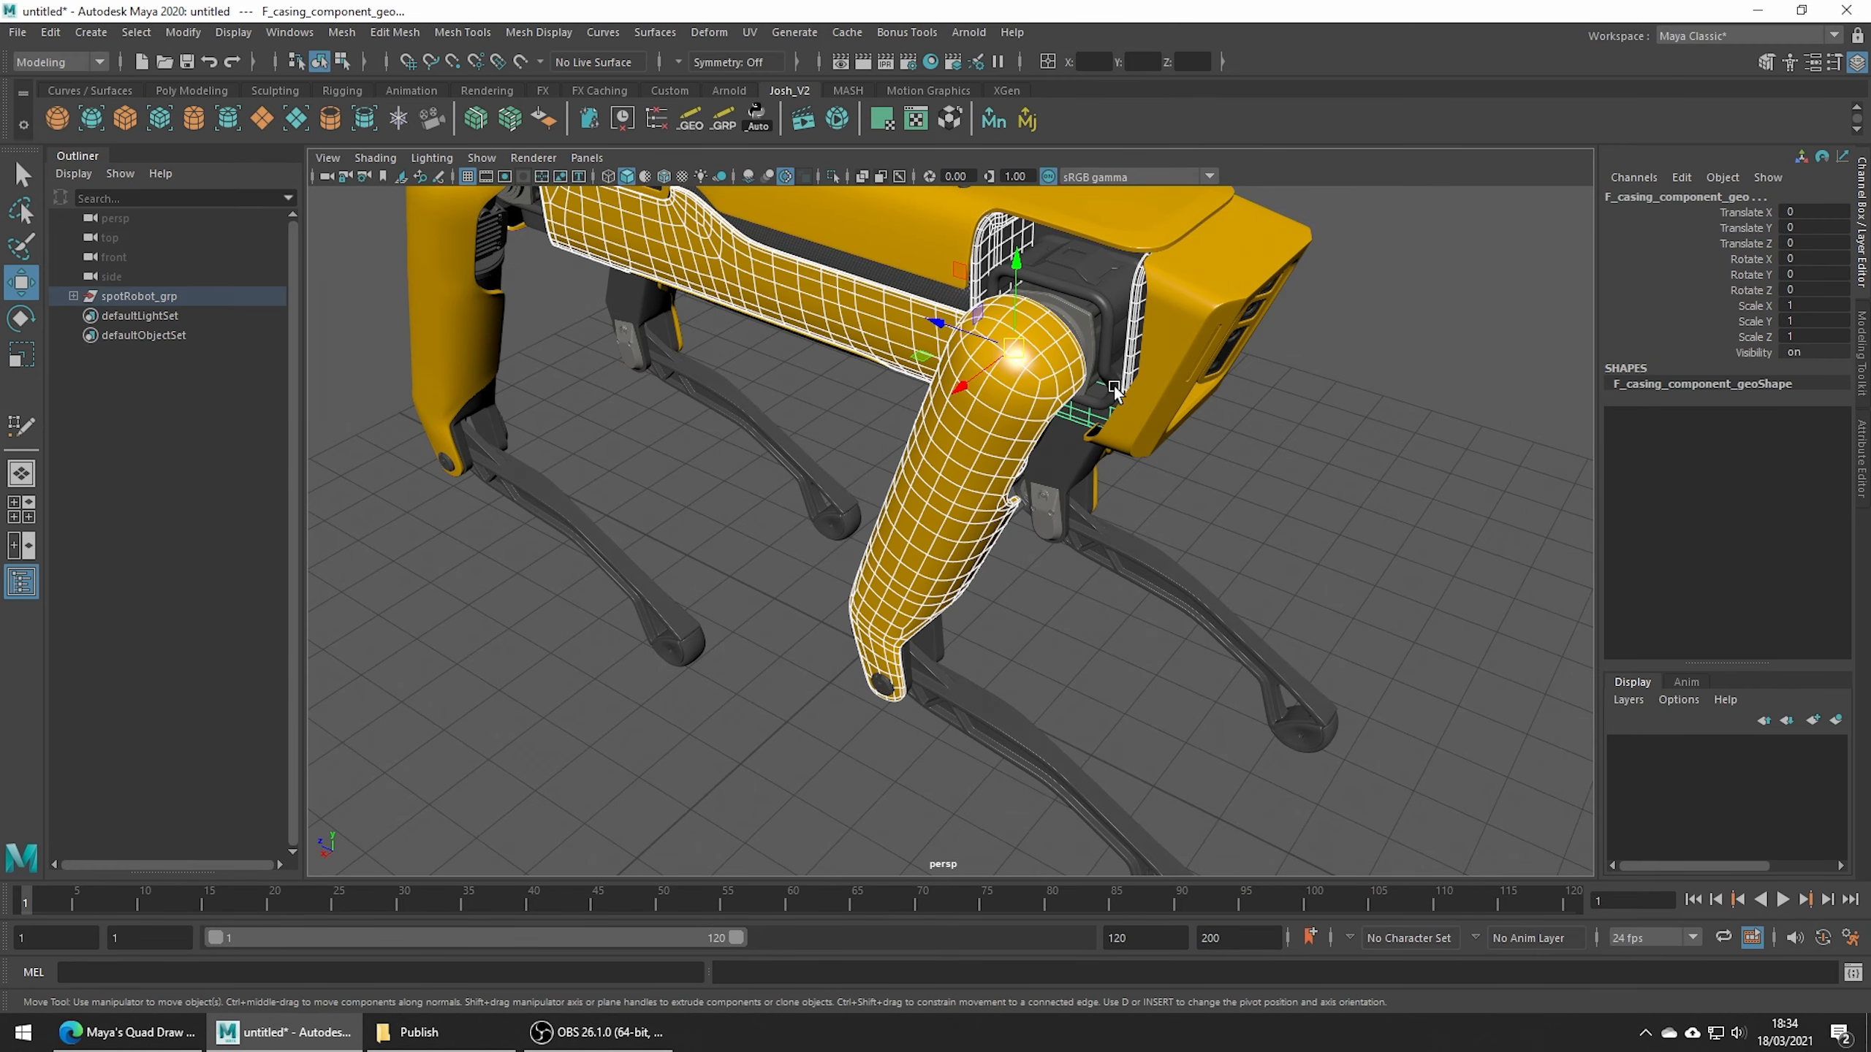
{"action": "left_click", "coordinate": [1247, 474]}
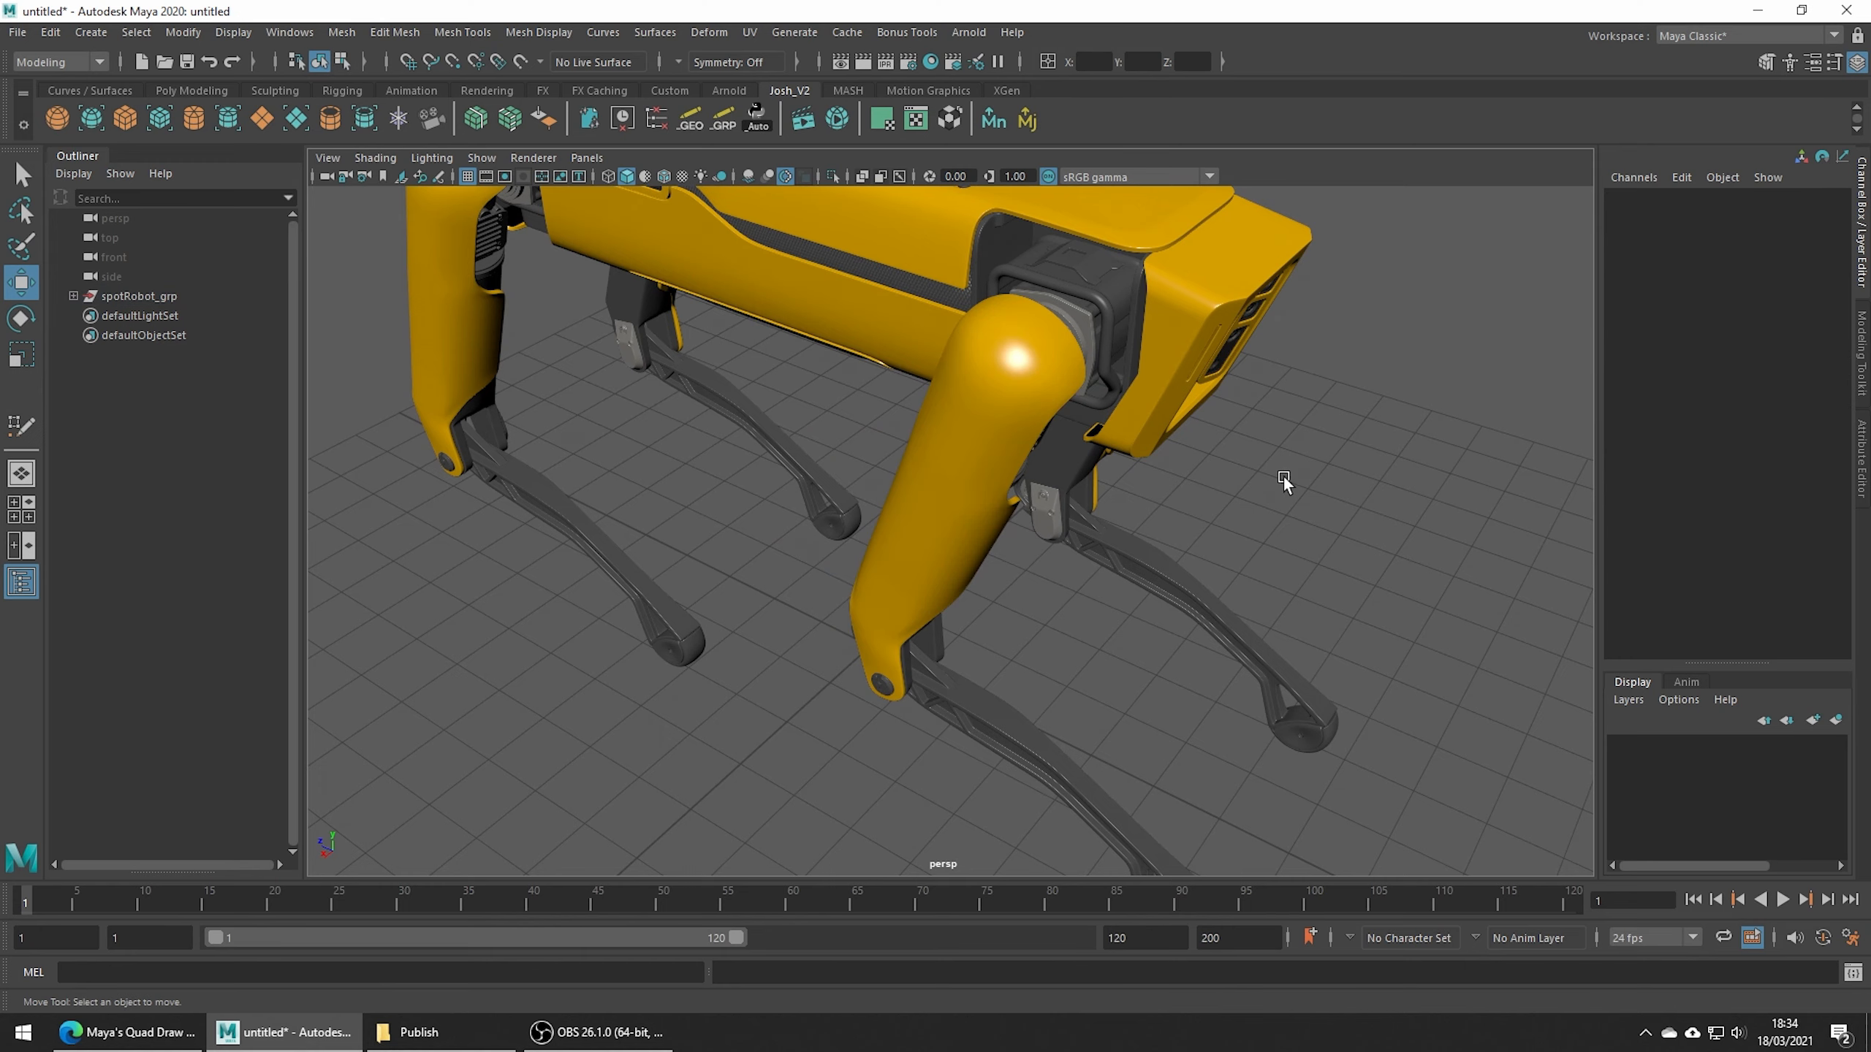
Show the Modeling Toolkit and look up where the Quad Draw tool is among the mesh tools.
{"action": "left_click", "coordinate": [1766, 64]}
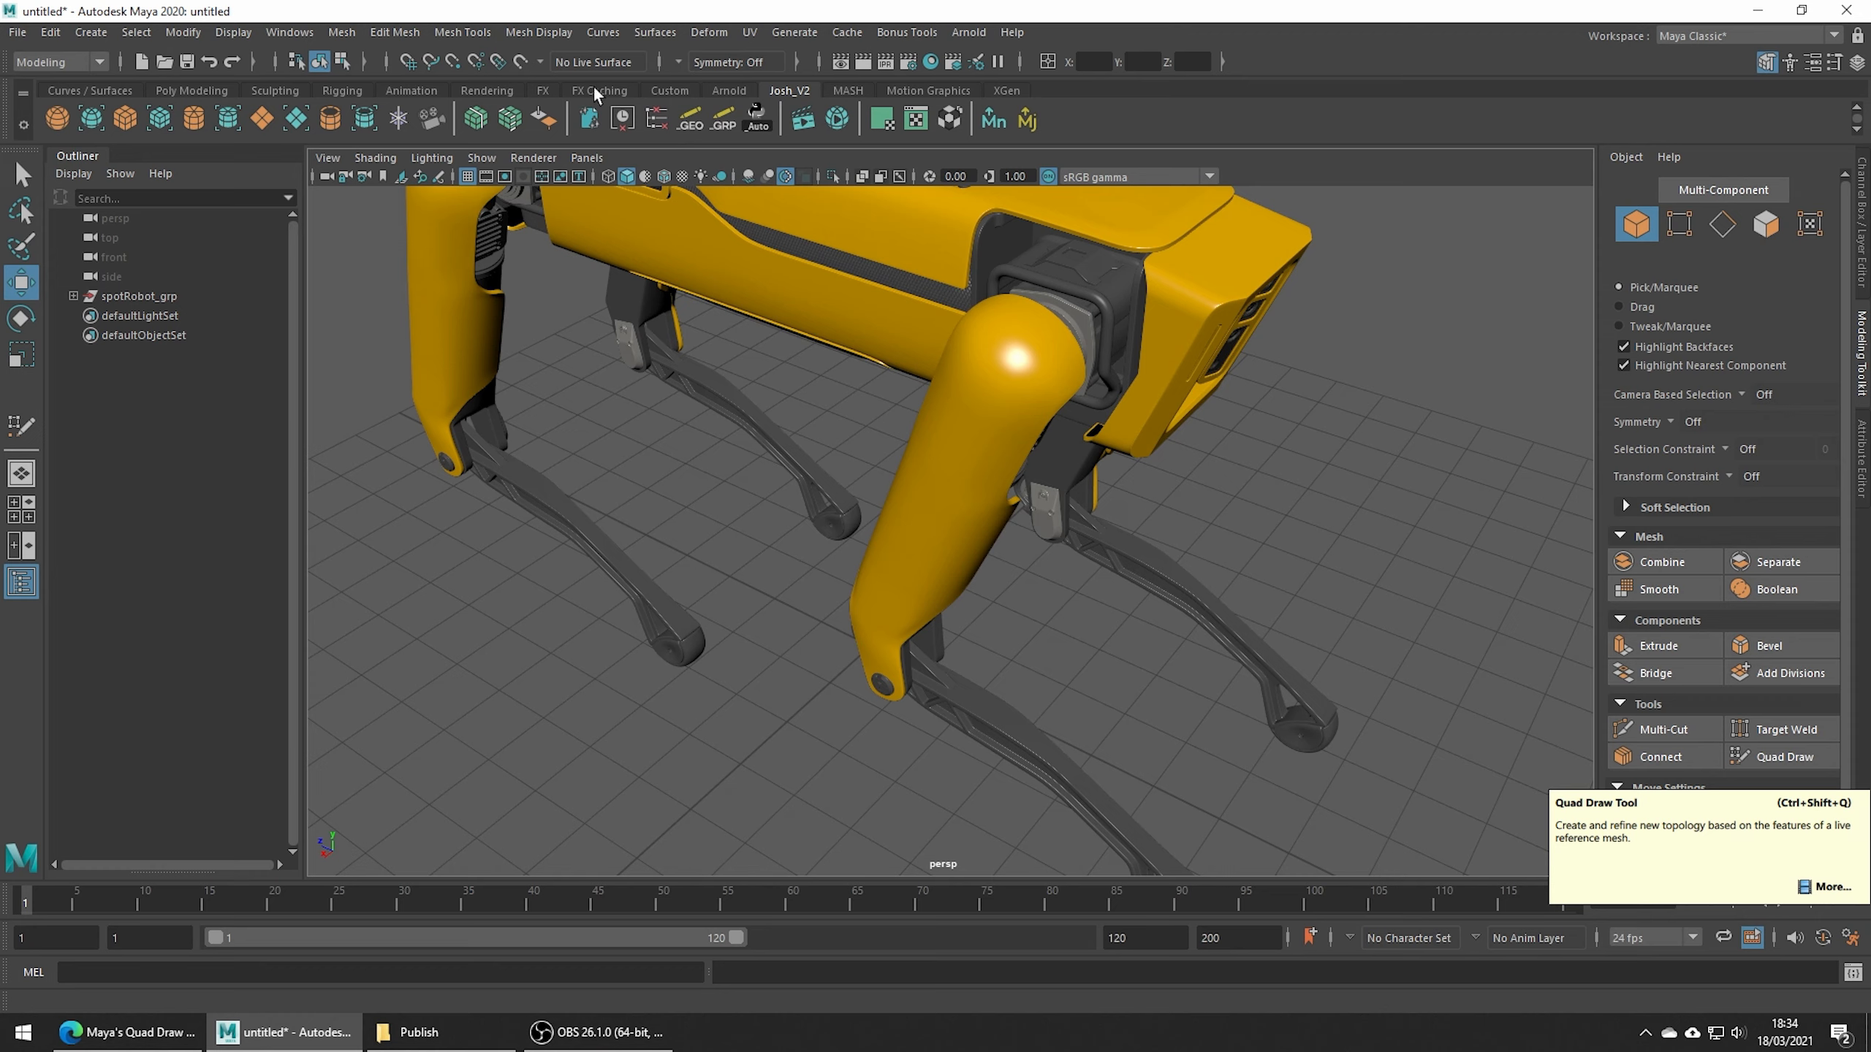
{"action": "left_click", "coordinate": [486, 31]}
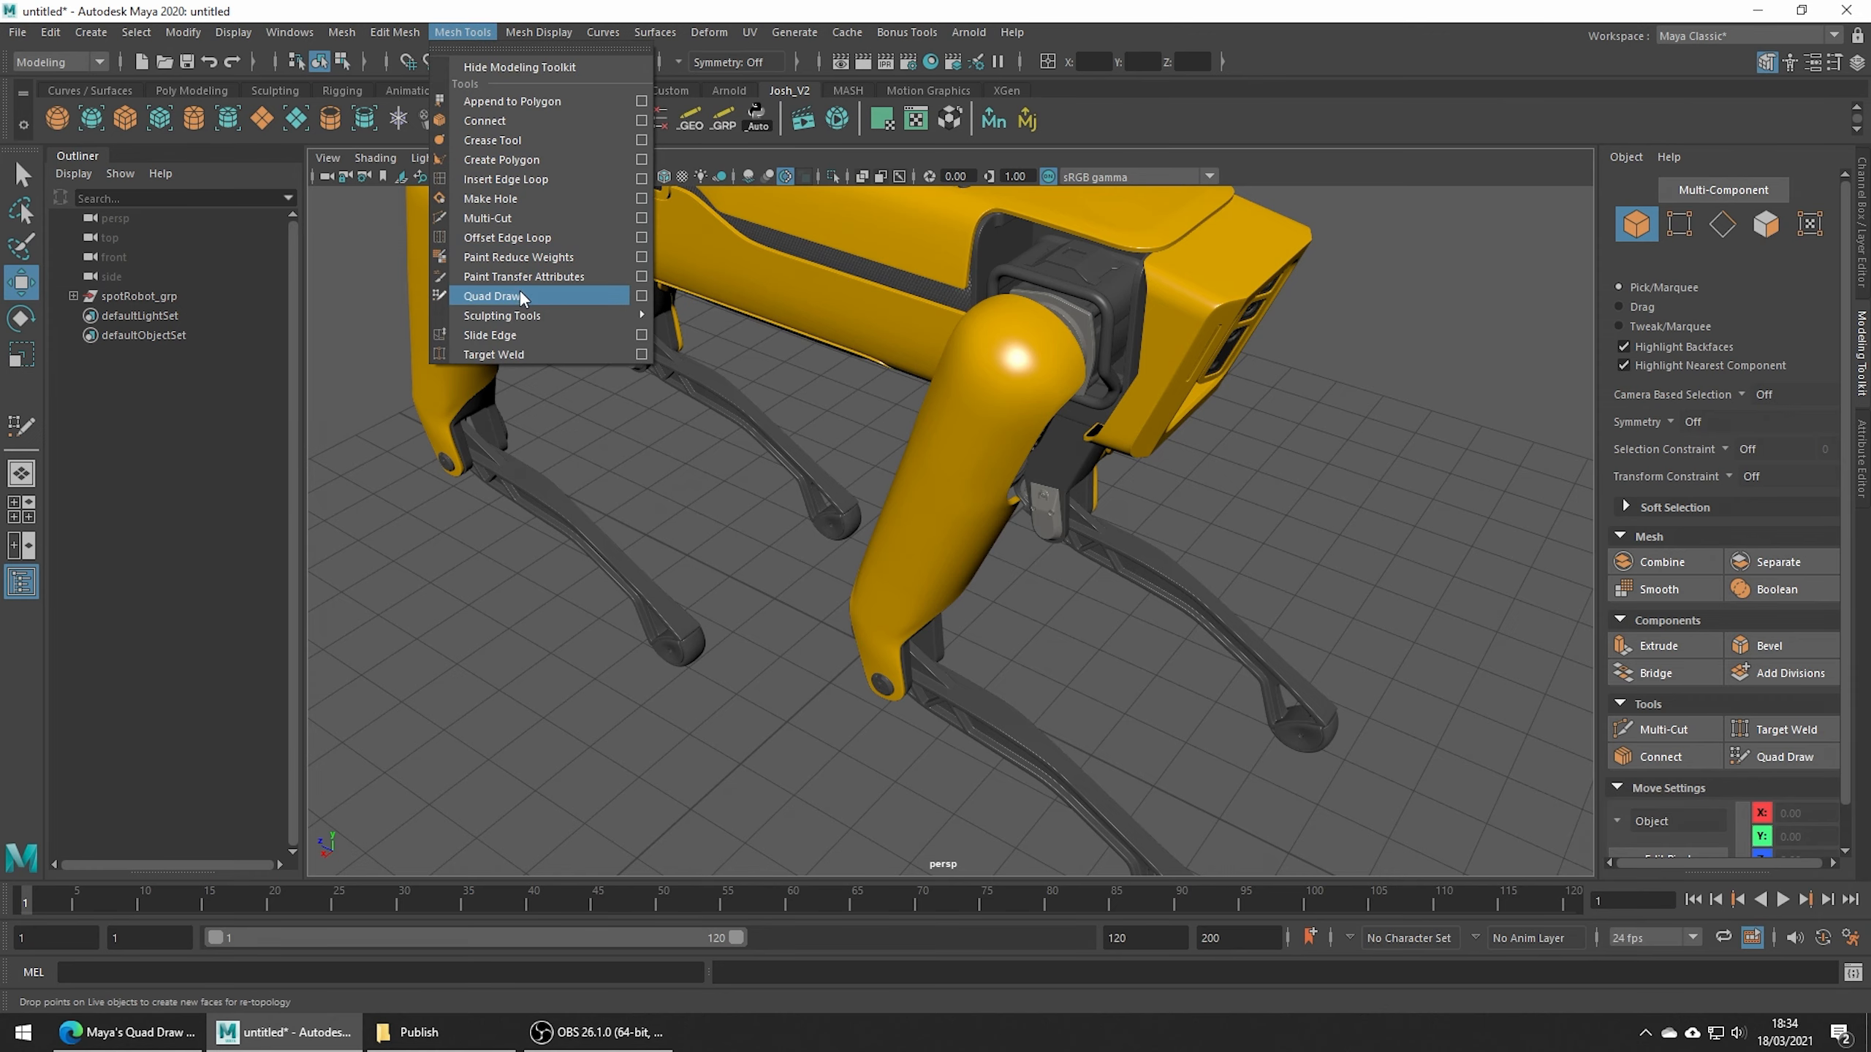
{"action": "left_click", "coordinate": [725, 529]}
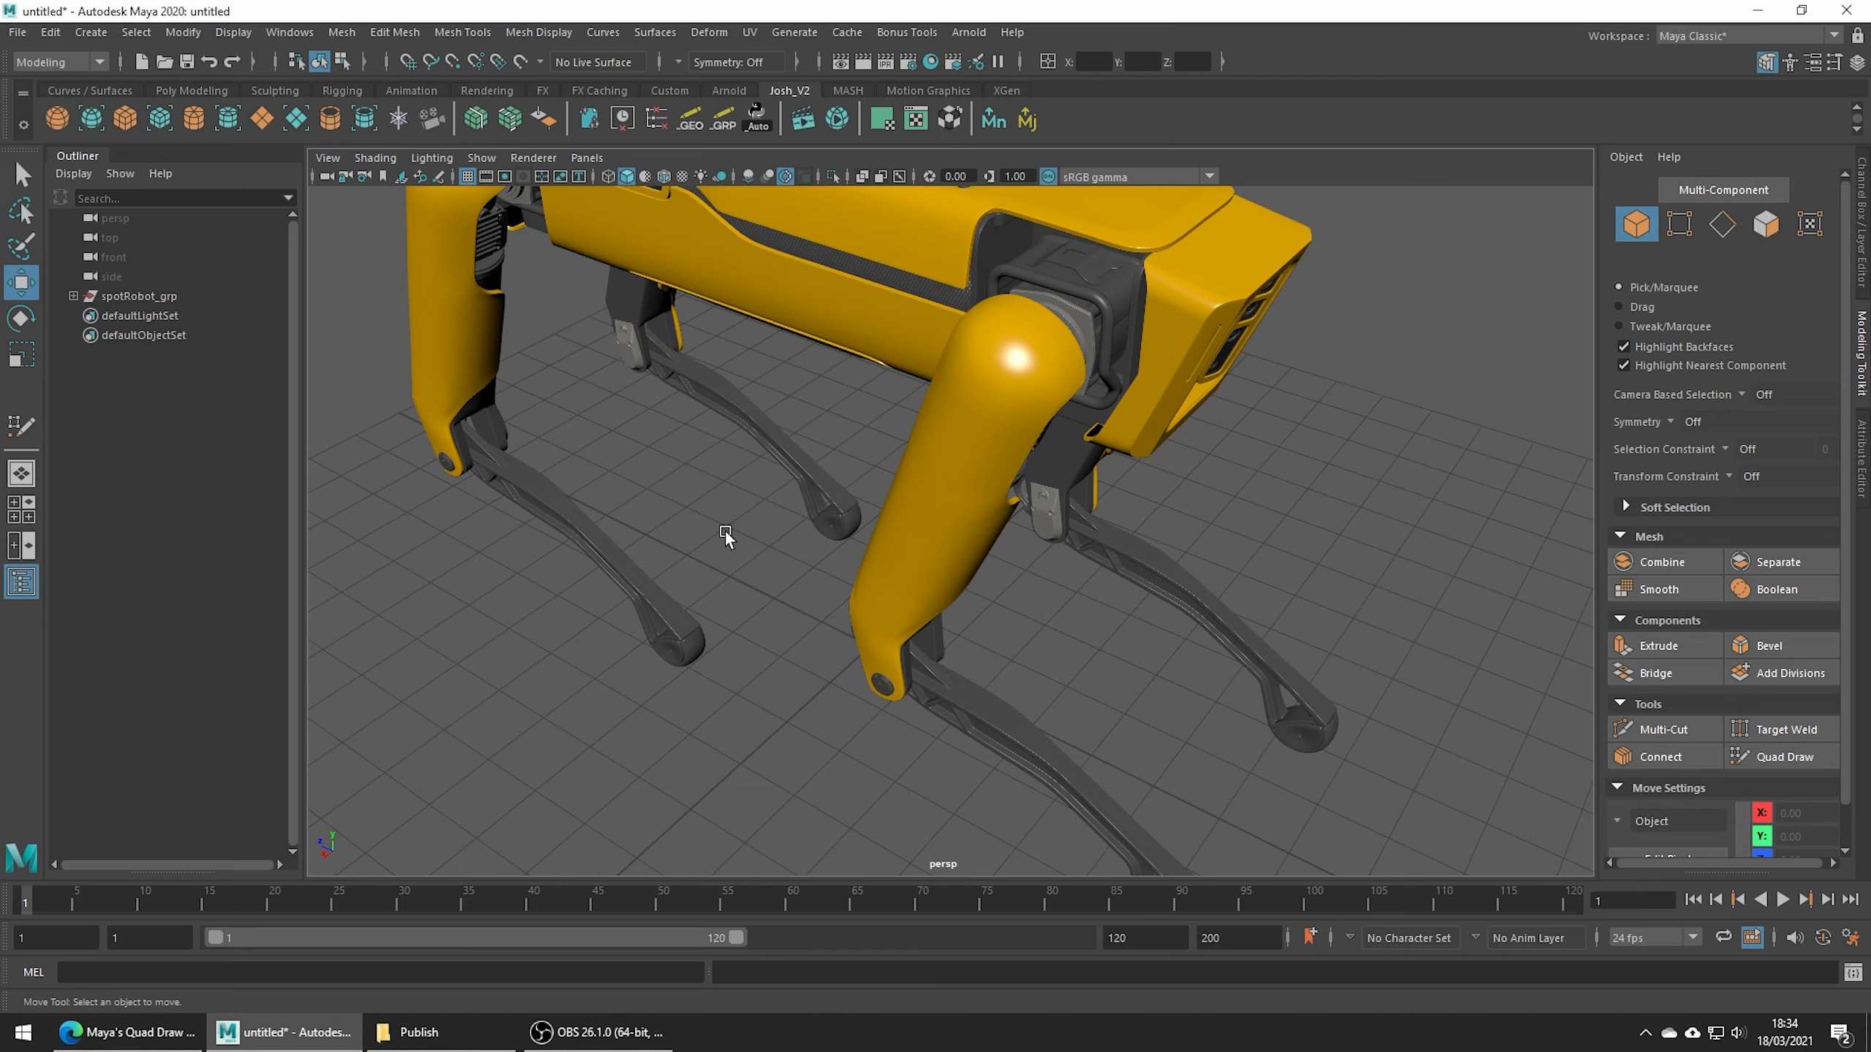
Make the yellow upper front leg casing the live surface and activate Quad Draw.
{"action": "left_click", "coordinate": [950, 443]}
{"action": "right_click_drag", "start_coordinate": [952, 444], "coordinate": [1041, 413]}
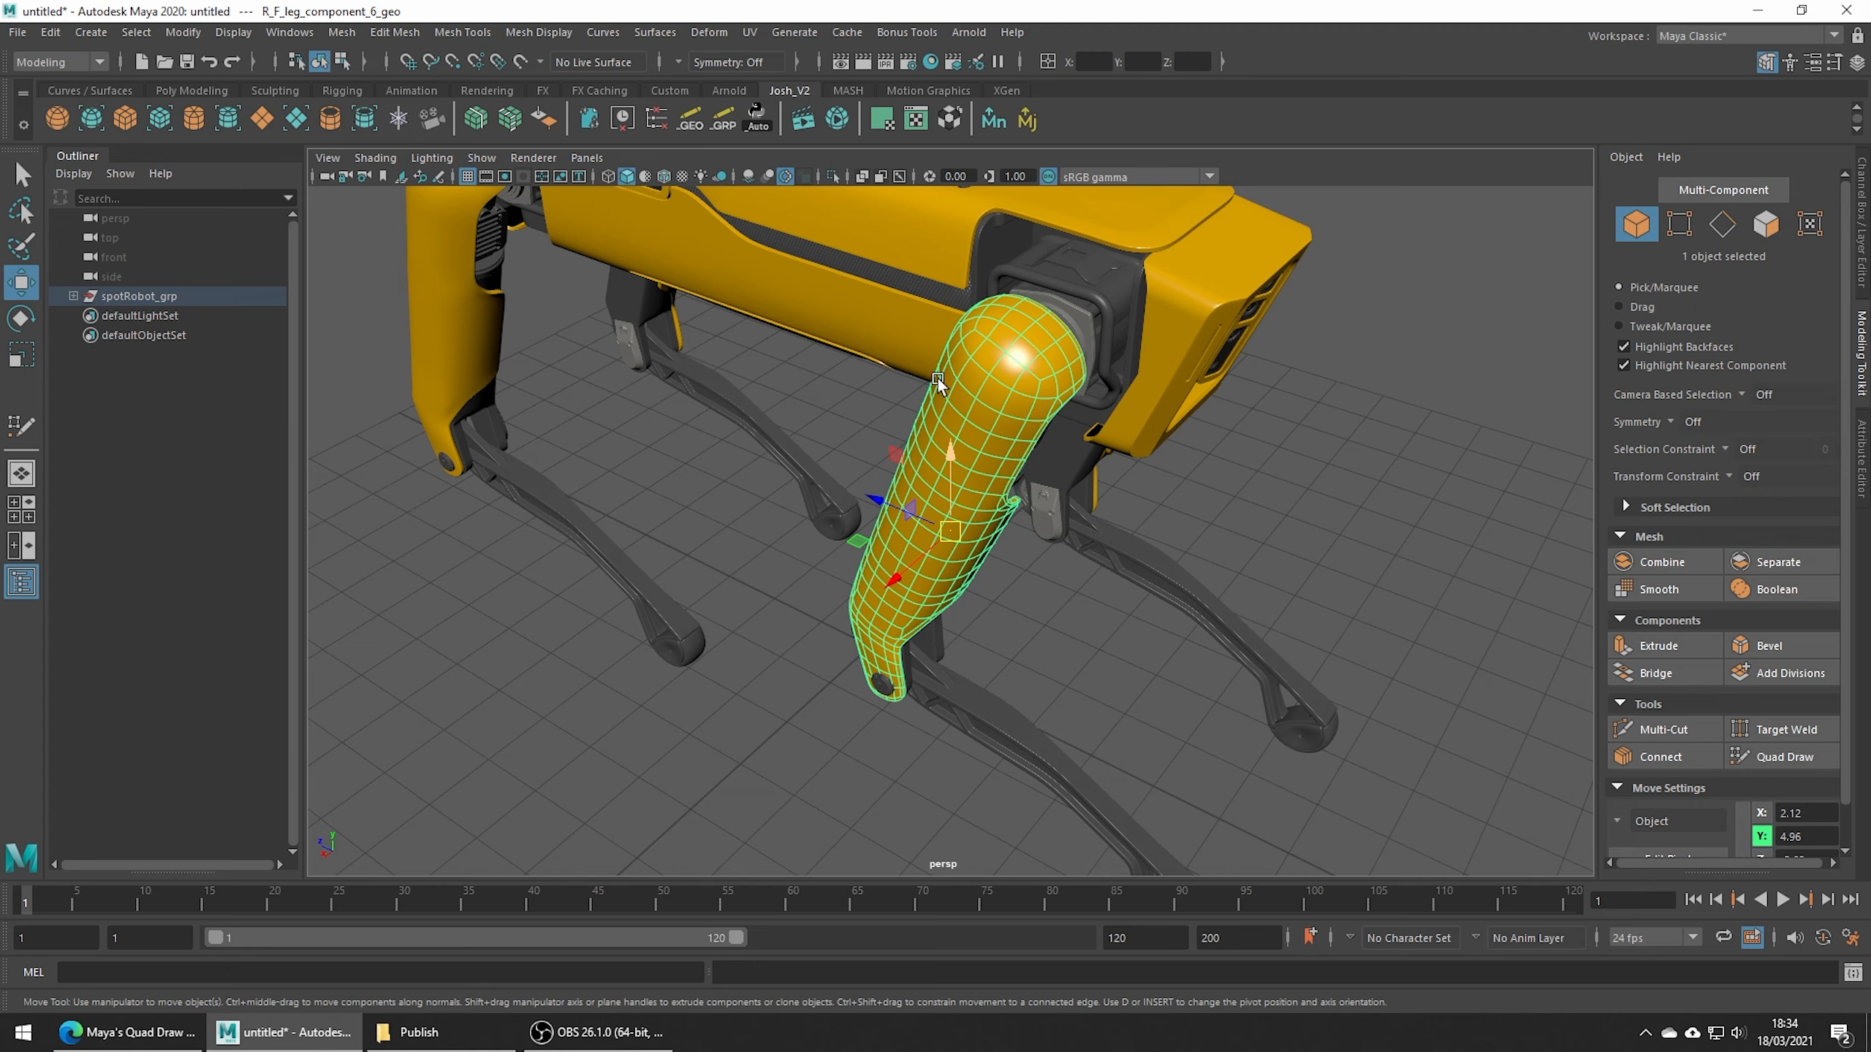
{"action": "left_click", "coordinate": [520, 59]}
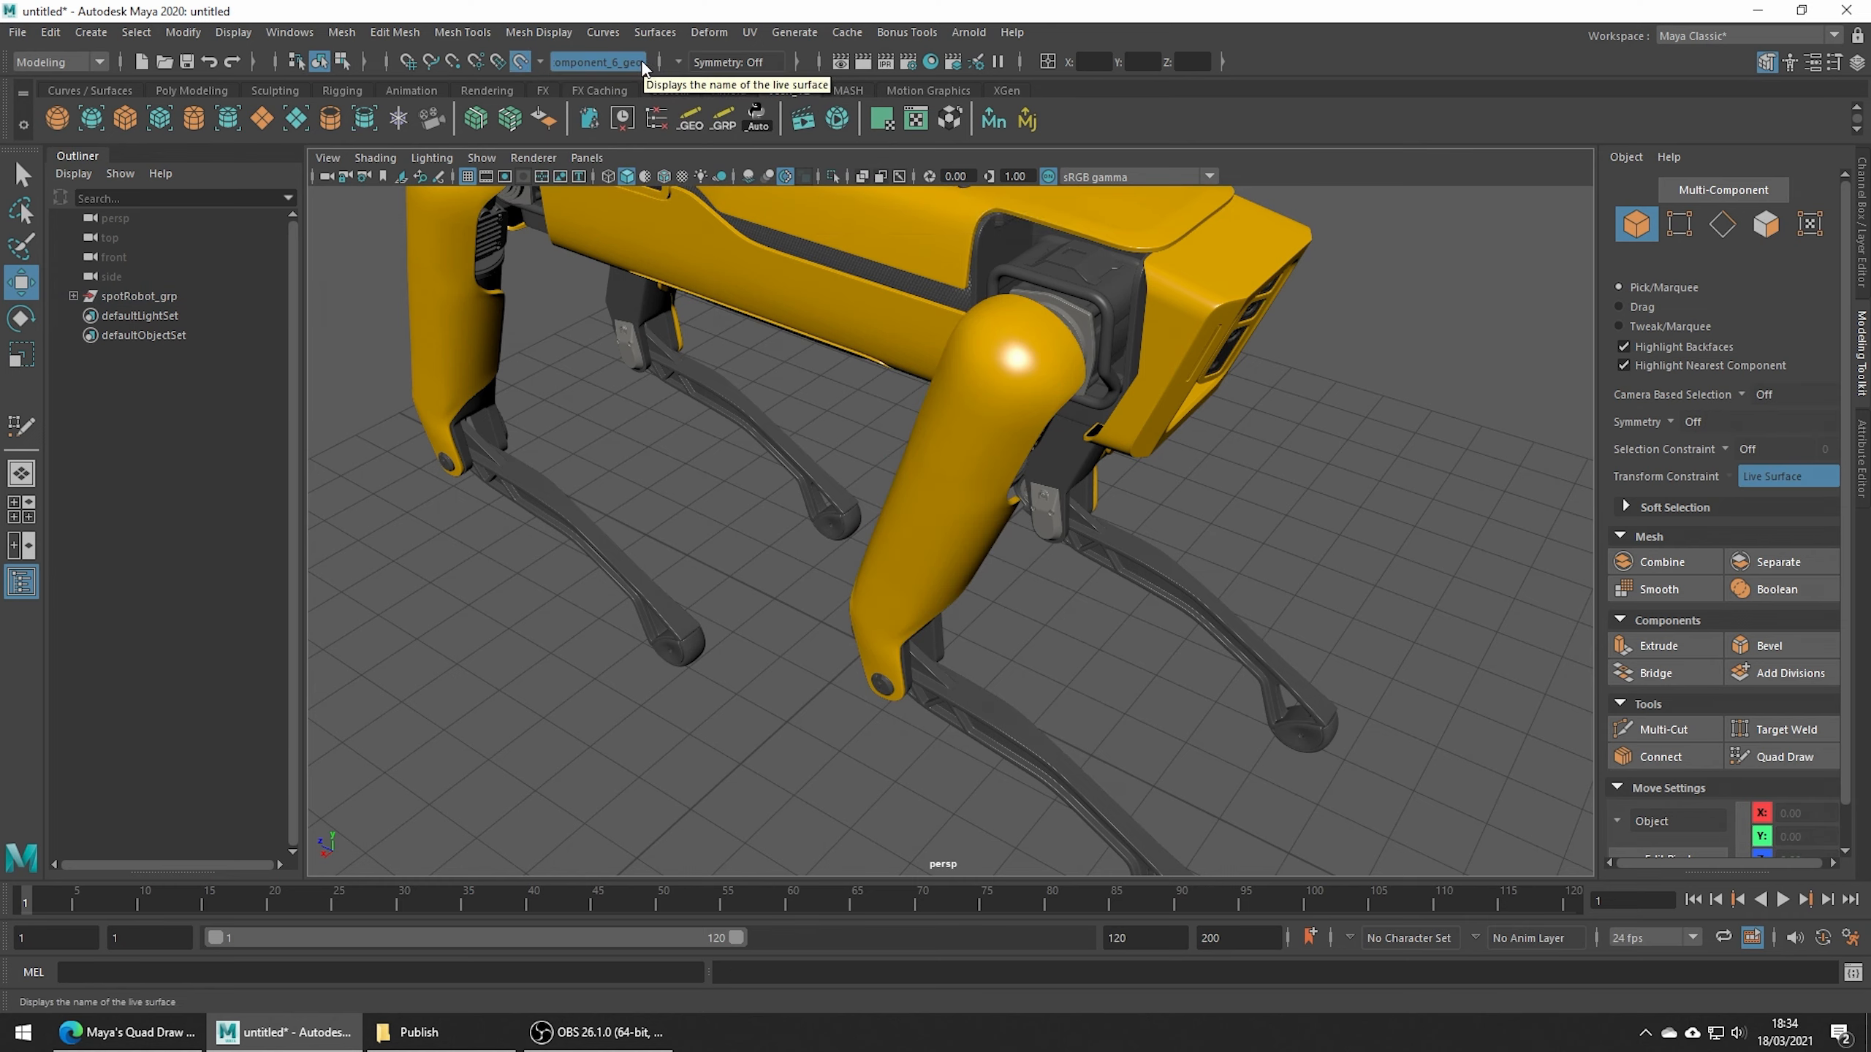
{"action": "left_click", "coordinate": [1772, 758]}
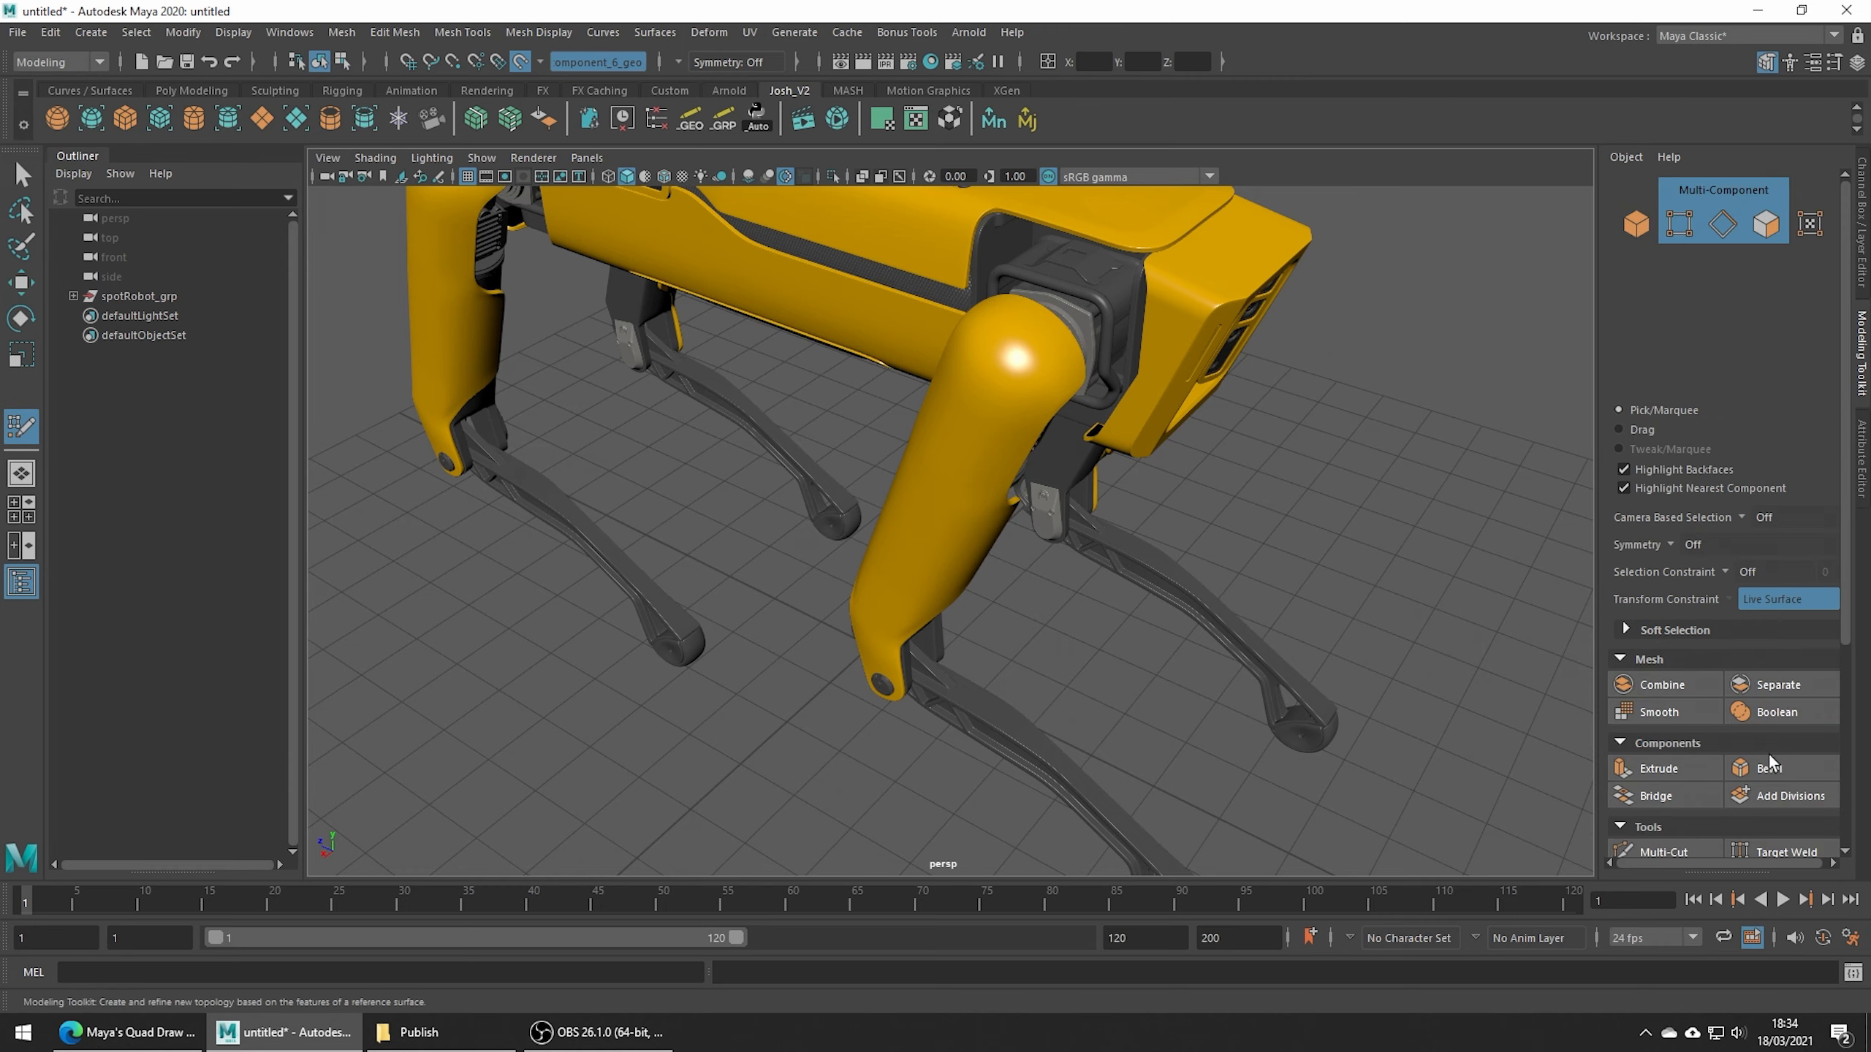
Place Quad Draw points across the rounded top of the live leg casing and fill them into a strip of eight quads.
{"action": "left_click_drag", "start_coordinate": [1120, 451], "coordinate": [1172, 471], "text": "alt"}
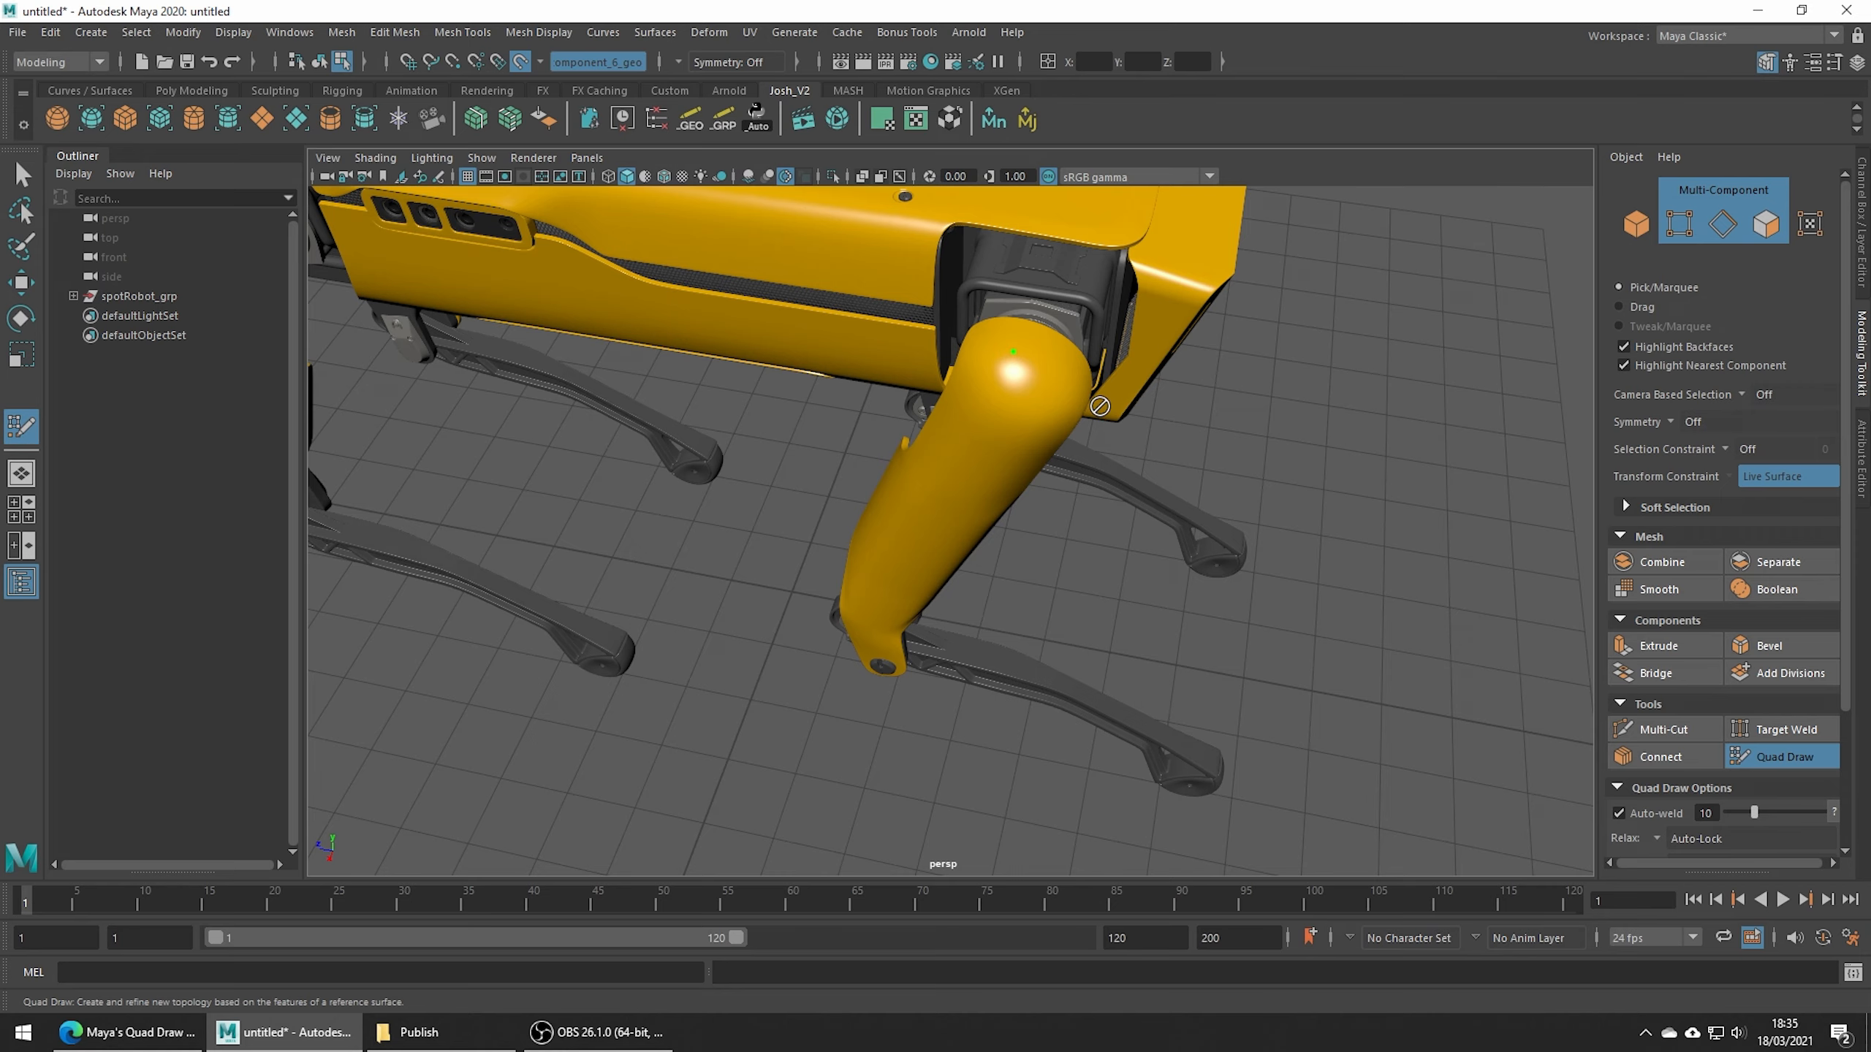
{"action": "scroll", "coordinate": [1100, 407], "scroll_direction": "up", "scroll_amount": 2}
{"action": "left_click_drag", "start_coordinate": [1100, 405], "coordinate": [920, 481], "text": "alt"}
{"action": "right_click_drag", "start_coordinate": [920, 481], "coordinate": [1076, 489], "text": "alt"}
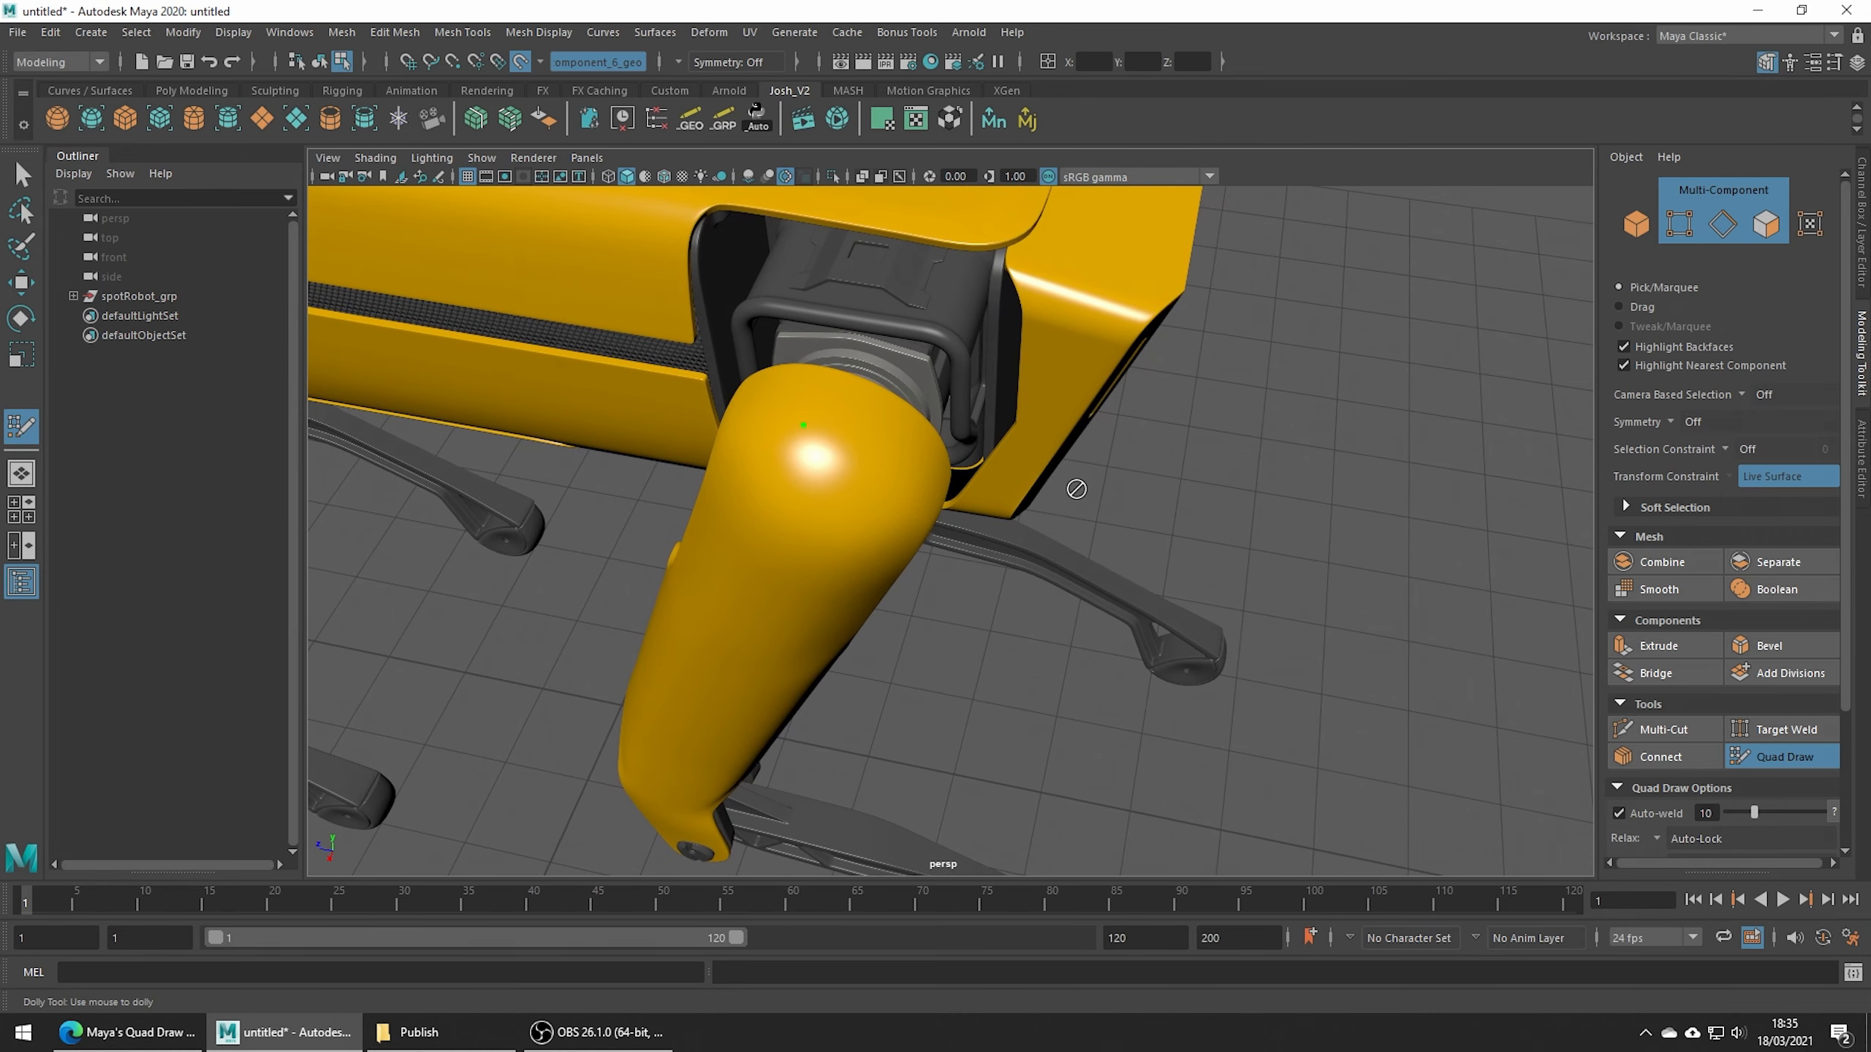
{"action": "left_click", "coordinate": [835, 431]}
{"action": "left_click", "coordinate": [826, 458]}
{"action": "left_click", "coordinate": [800, 449]}
{"action": "left_click", "coordinate": [879, 445]}
{"action": "left_click", "coordinate": [881, 445], "text": "ctrl+shift"}
{"action": "left_click", "coordinate": [817, 441], "text": "shift"}
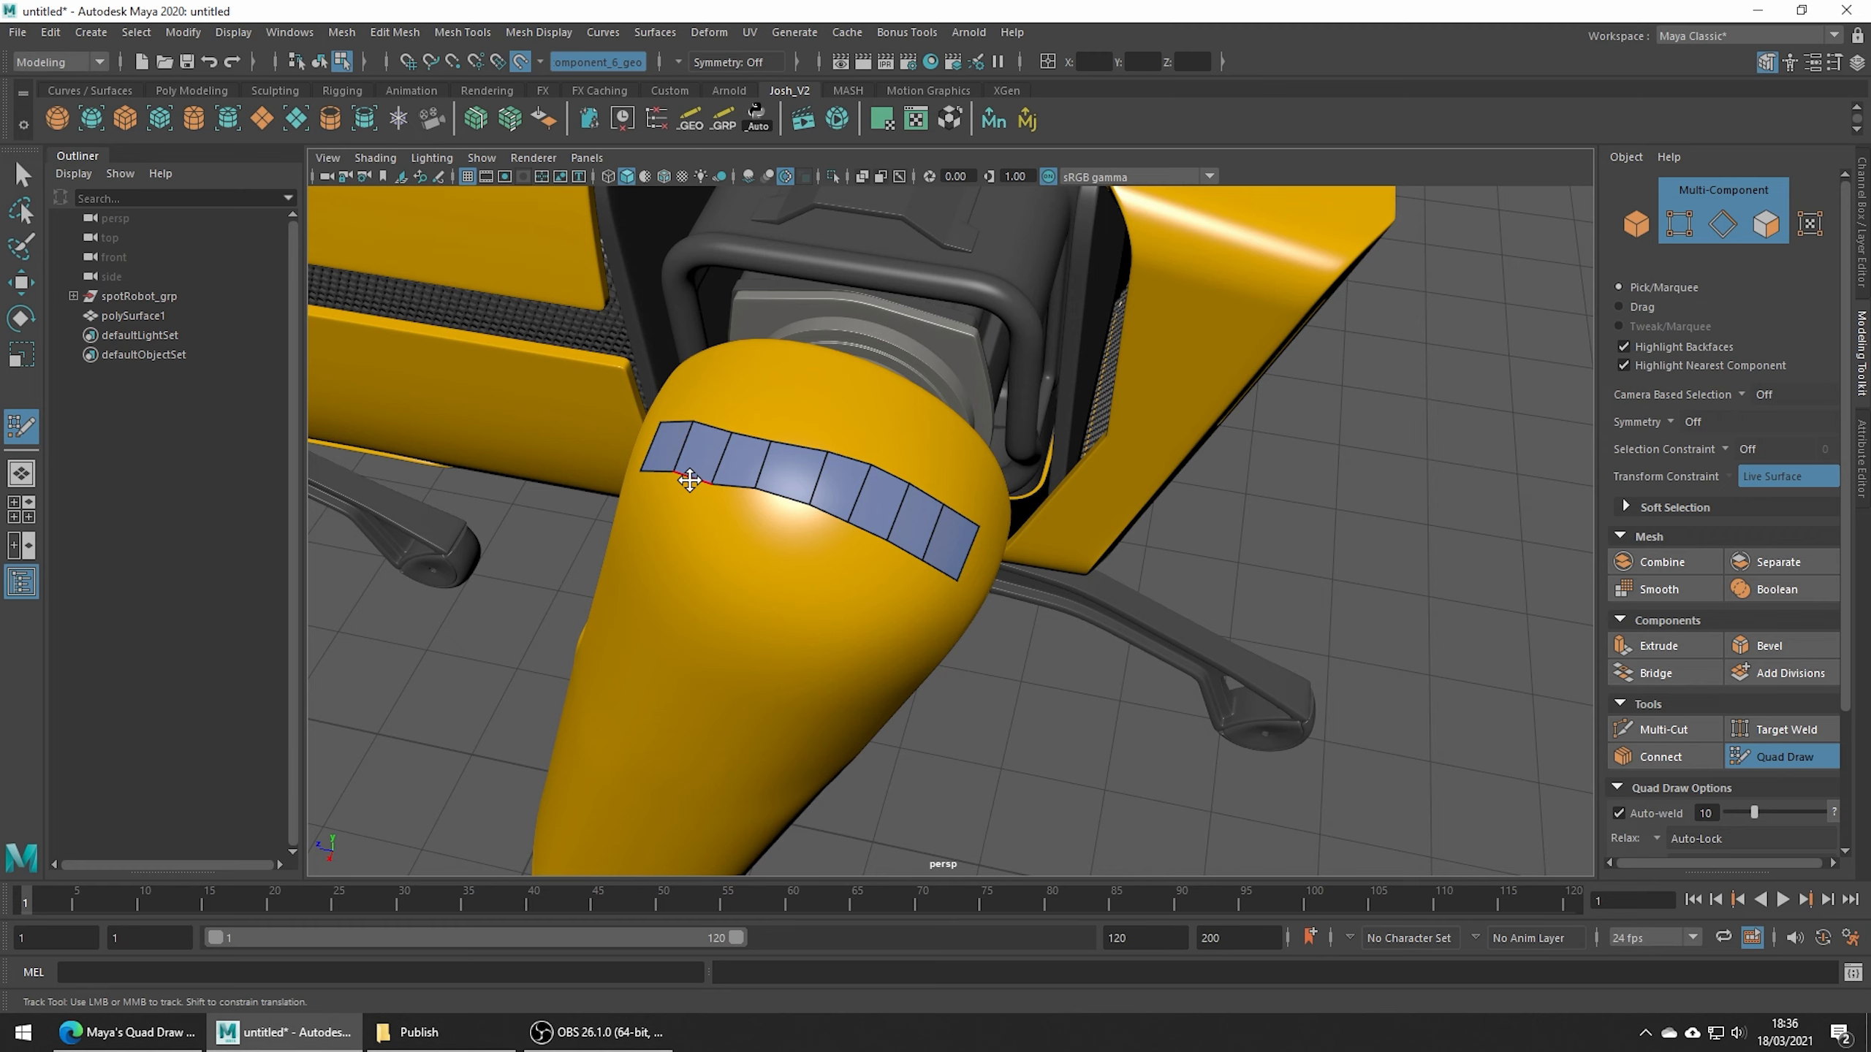
Relax the vertices along the quad strip after testing and deleting a lengthwise edge loop in it.
{"action": "left_click", "coordinate": [722, 444], "text": "ctrl"}
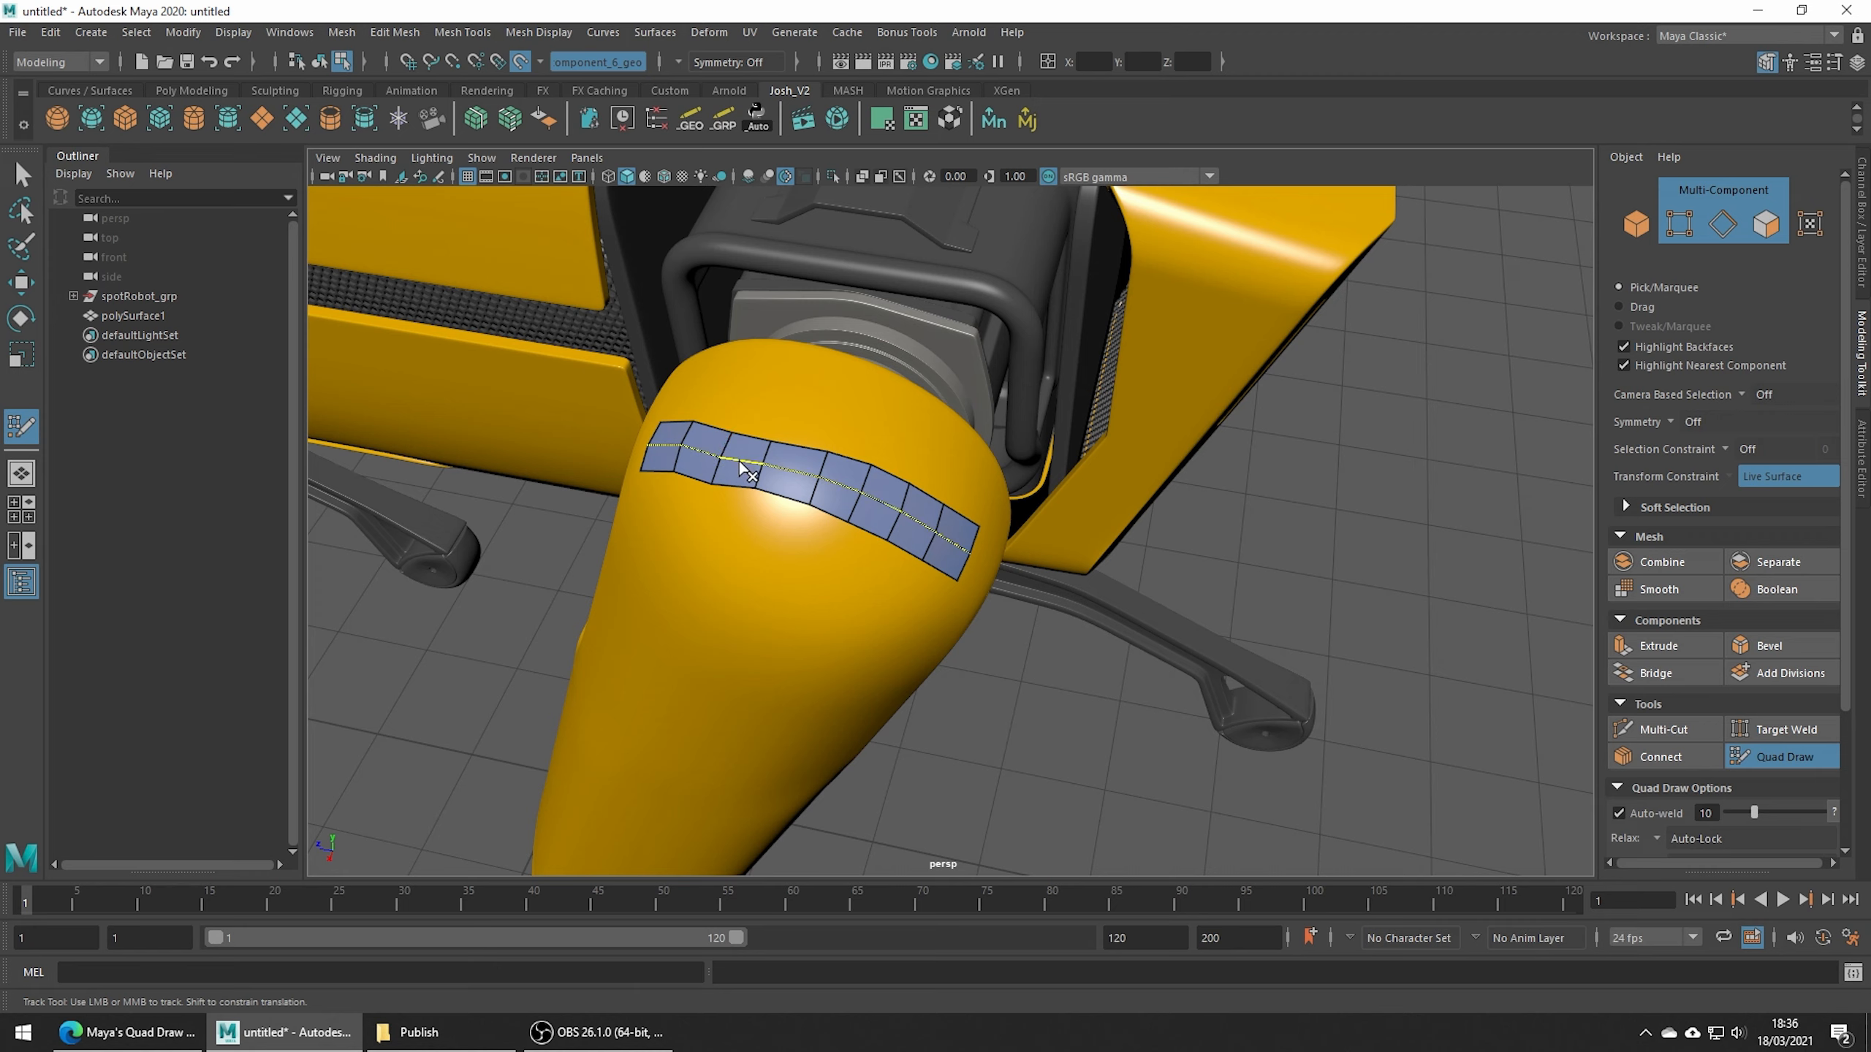
{"action": "left_click", "coordinate": [742, 462], "text": "ctrl+shift"}
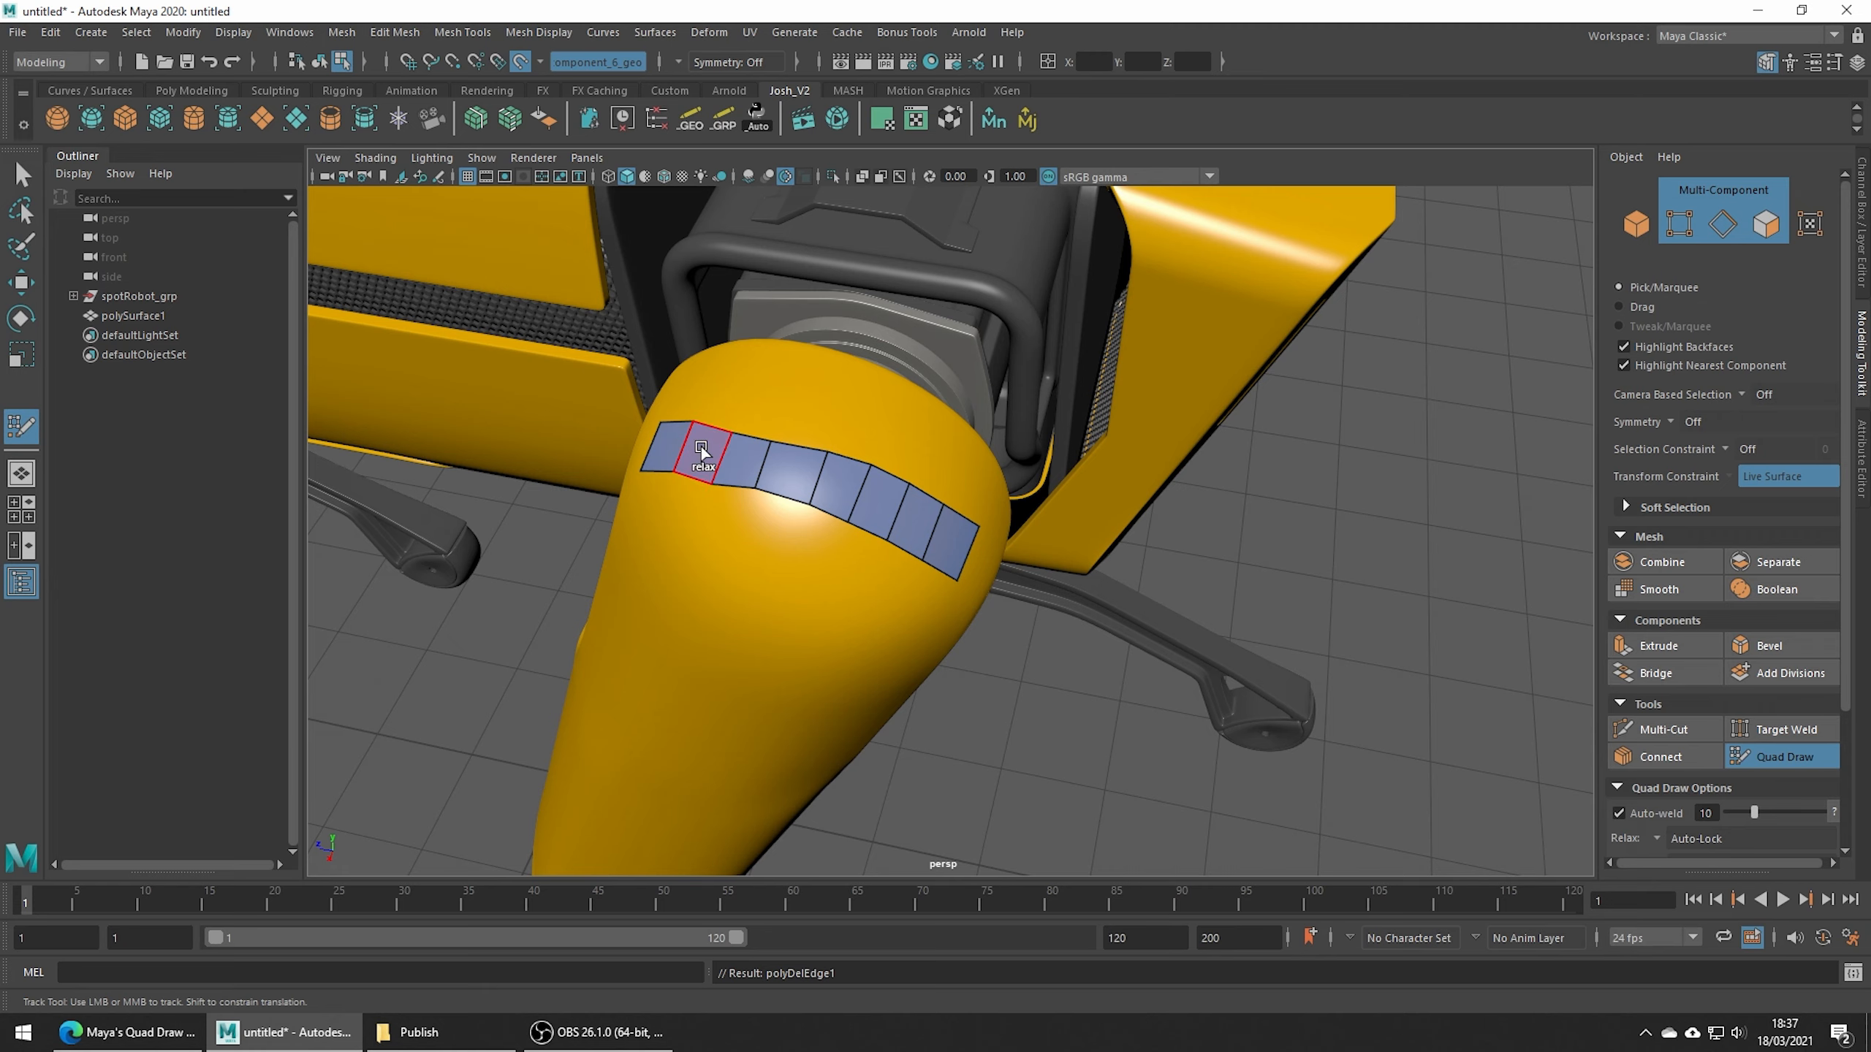
{"action": "mouse_move", "coordinate": [700, 453]}
{"action": "left_mouse_down", "text": "shift"}
{"action": "mouse_move", "coordinate": [668, 443]}
{"action": "mouse_move", "coordinate": [906, 506]}
{"action": "mouse_move", "coordinate": [952, 532]}
{"action": "mouse_move", "coordinate": [939, 562]}
{"action": "left_mouse_up", "text": "shift"}
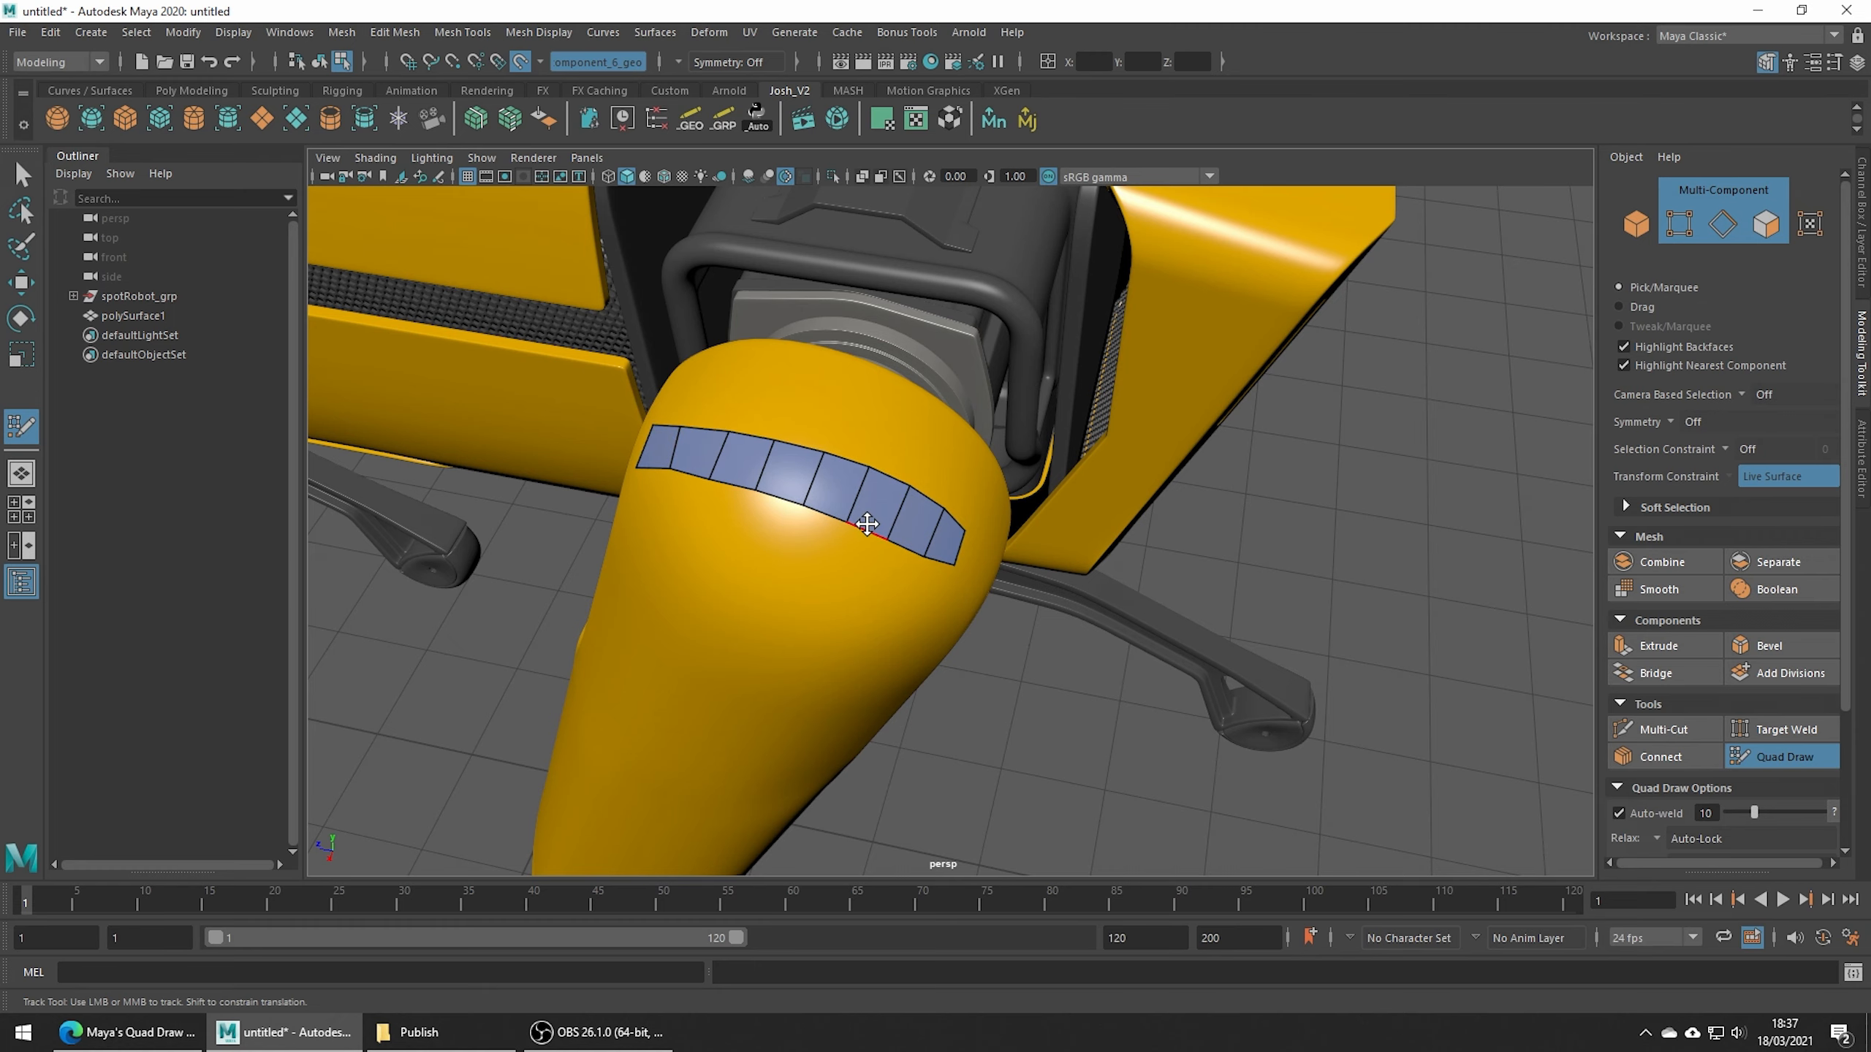
Place a second row of points below the strip and fill them into quads joined to the first row.
{"action": "left_click_drag", "start_coordinate": [673, 525], "coordinate": [737, 546], "text": "alt"}
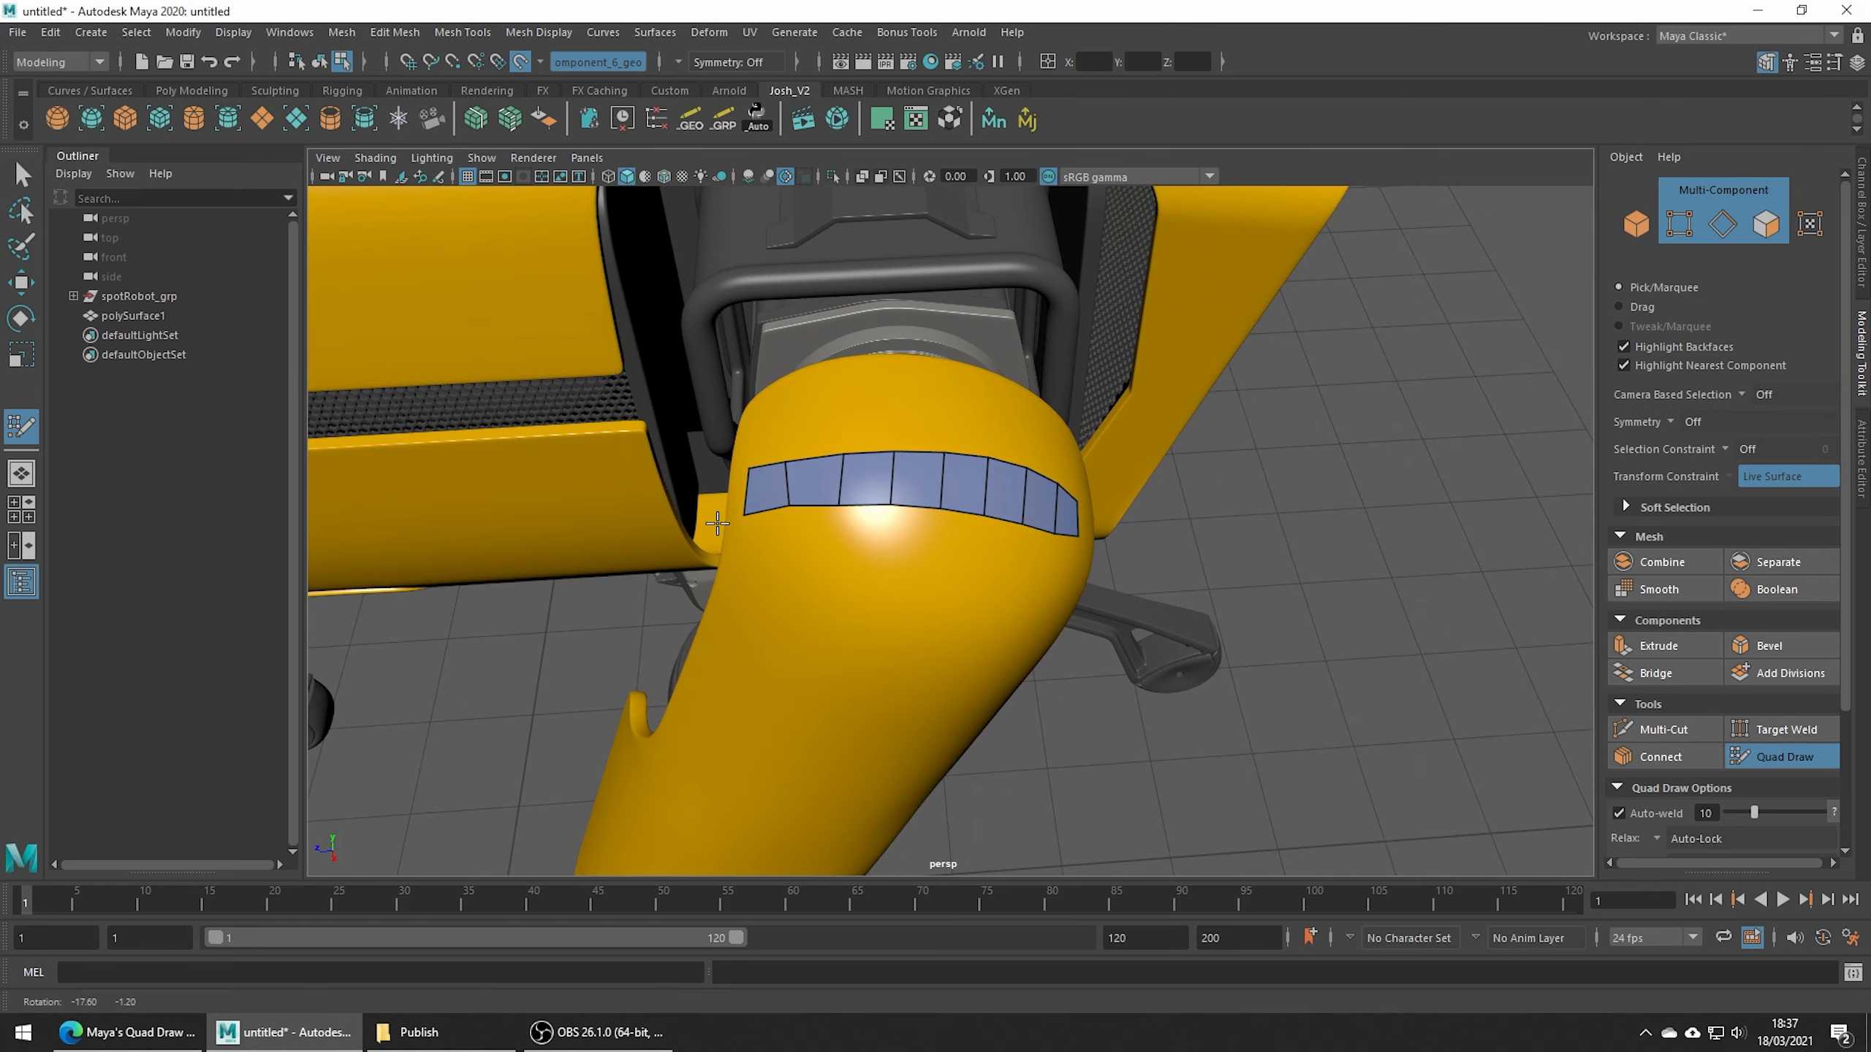
{"action": "left_click", "coordinate": [749, 551]}
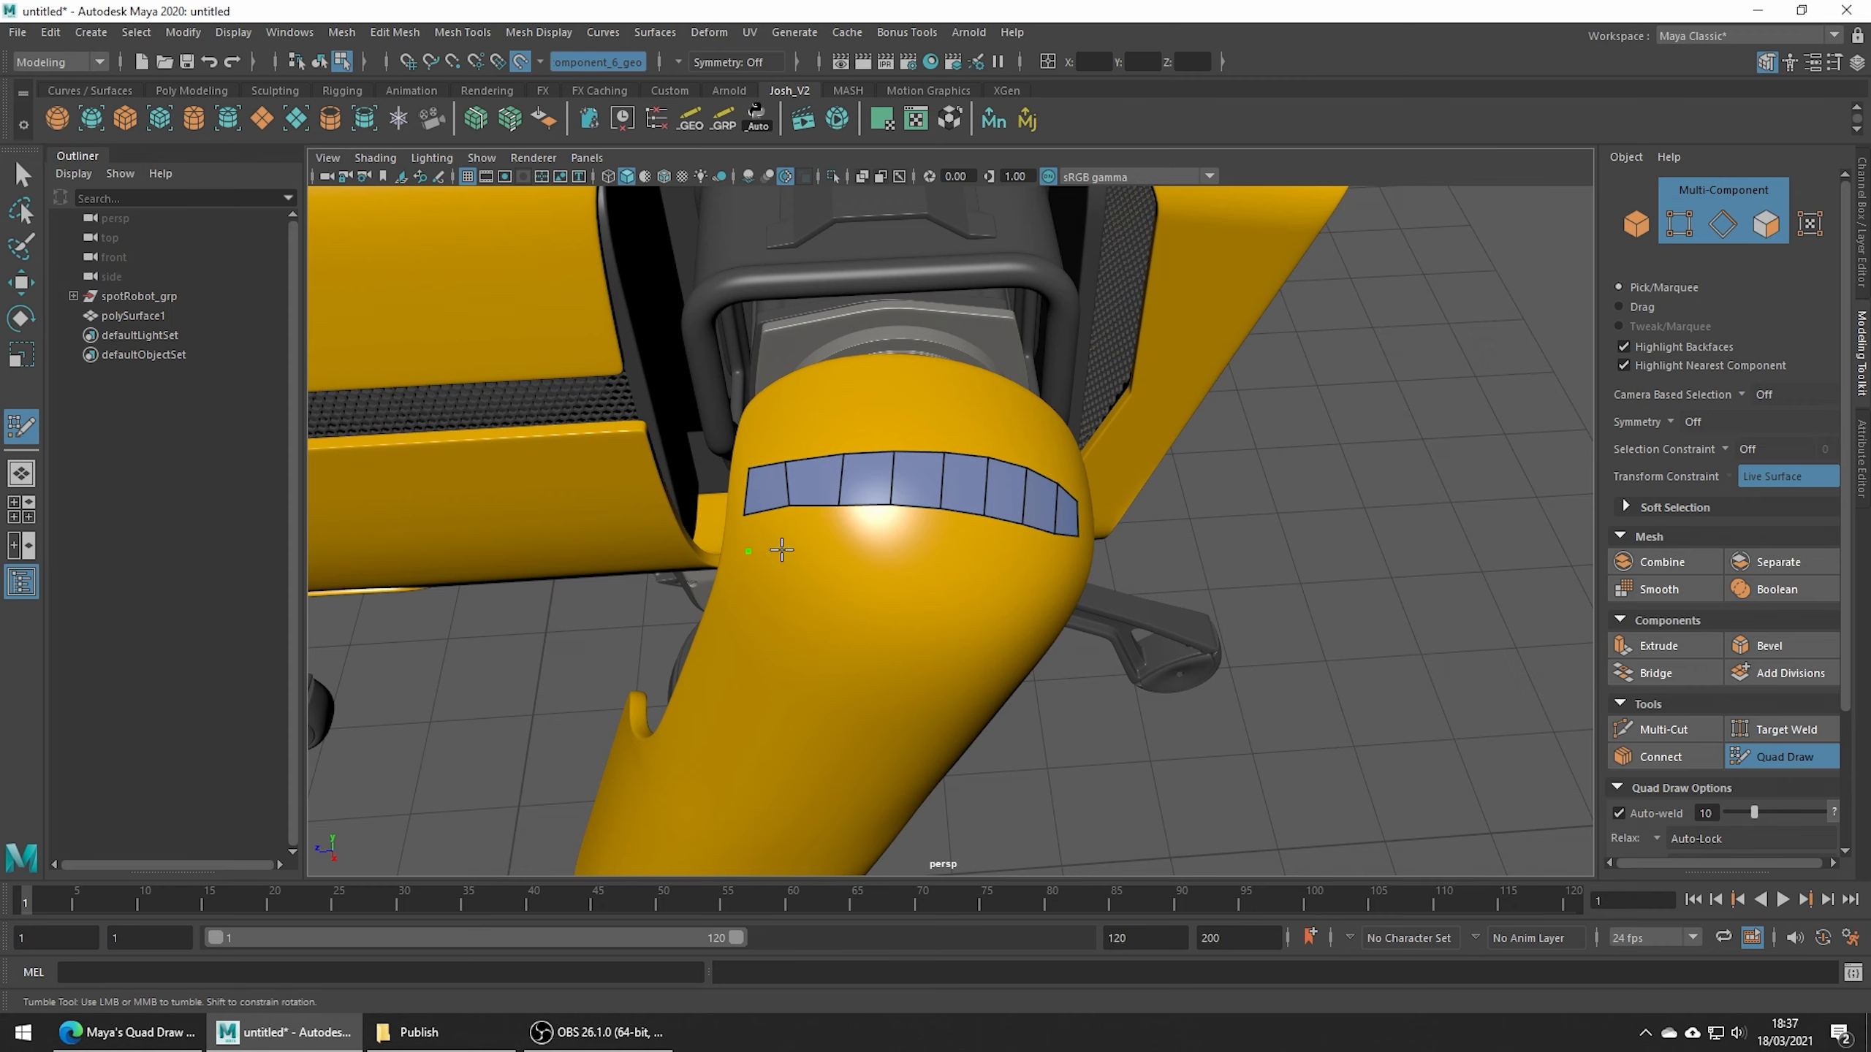
{"action": "left_click", "coordinate": [881, 562]}
{"action": "left_click", "coordinate": [934, 567]}
{"action": "left_click", "coordinate": [973, 575]}
{"action": "left_click", "coordinate": [1015, 581]}
{"action": "left_click", "coordinate": [1039, 588]}
{"action": "mouse_move", "coordinate": [1040, 587]}
{"action": "left_mouse_down", "text": "alt"}
{"action": "mouse_move", "coordinate": [1059, 595]}
{"action": "mouse_move", "coordinate": [930, 535]}
{"action": "left_mouse_up", "text": "alt"}
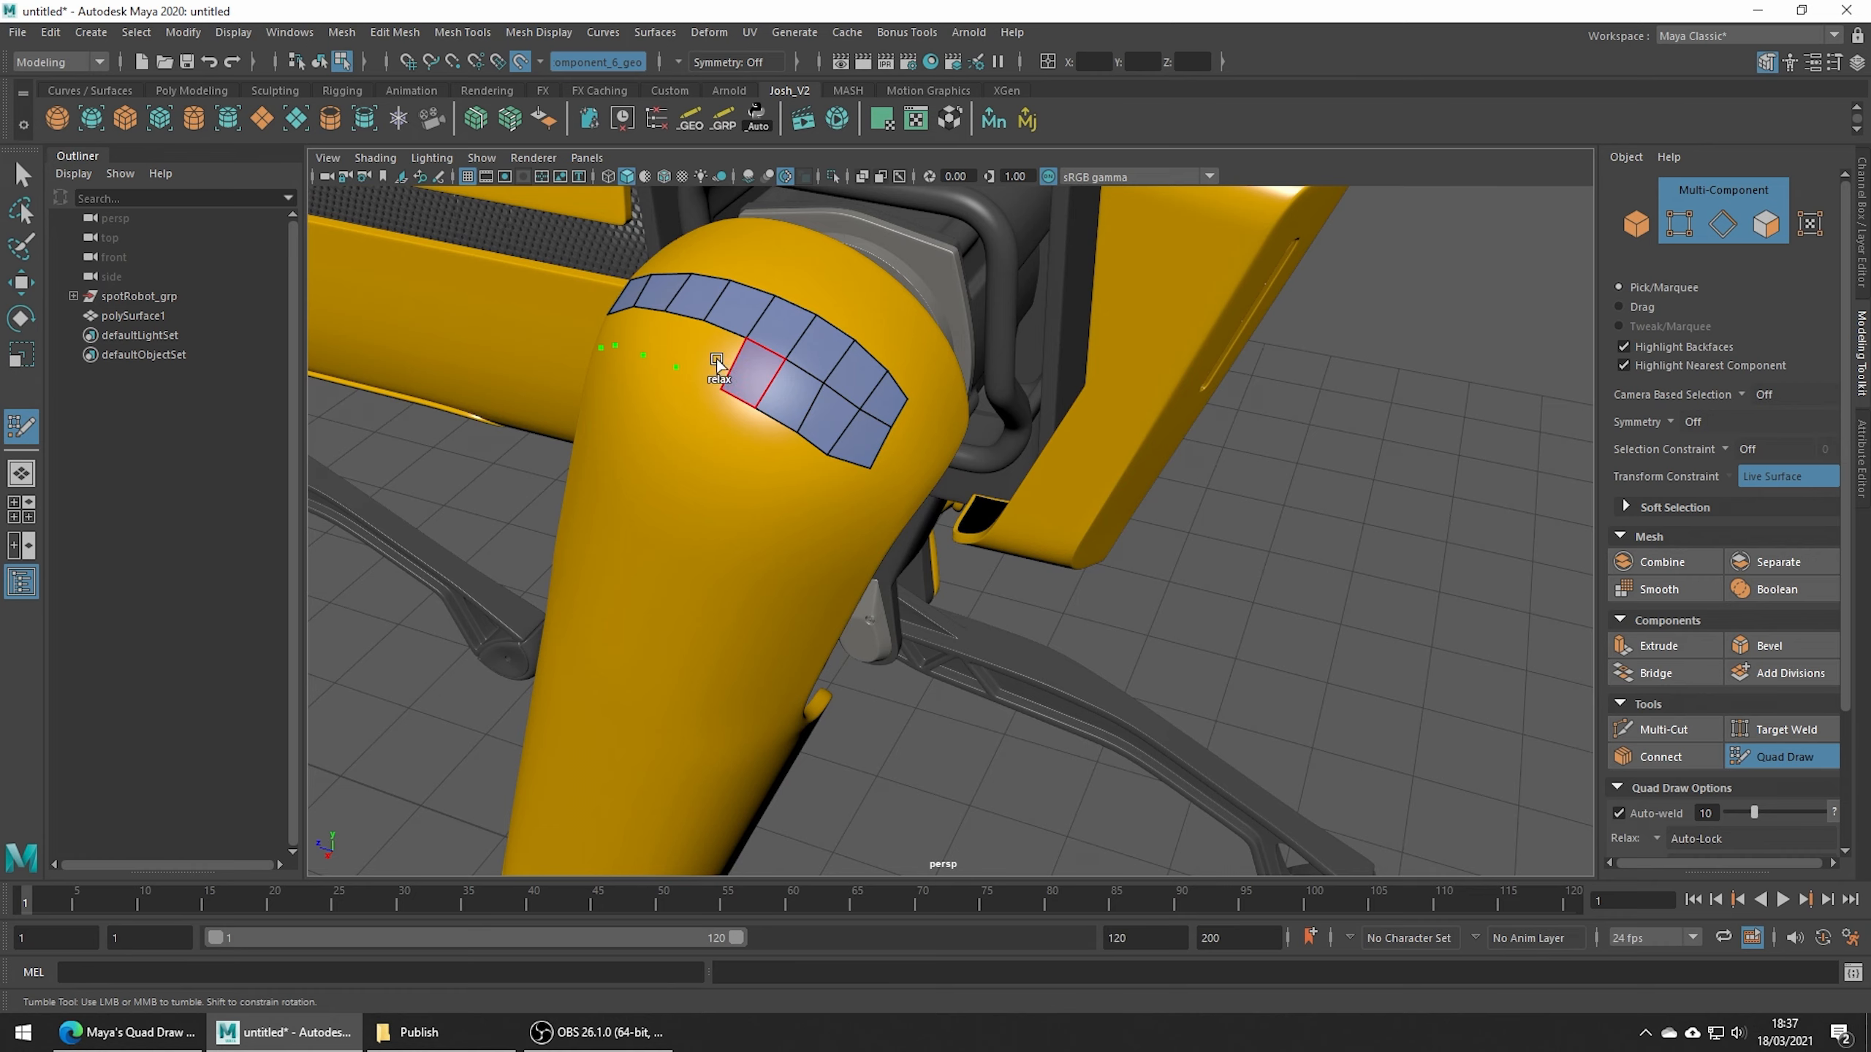
{"action": "mouse_move", "coordinate": [718, 383]}
{"action": "left_mouse_down", "text": "alt"}
{"action": "mouse_move", "coordinate": [793, 397]}
{"action": "mouse_move", "coordinate": [898, 579]}
{"action": "mouse_move", "coordinate": [884, 560]}
{"action": "mouse_move", "coordinate": [1086, 556]}
{"action": "mouse_move", "coordinate": [1134, 599]}
{"action": "mouse_move", "coordinate": [884, 524]}
{"action": "left_mouse_up", "text": "alt"}
{"action": "left_click_drag", "start_coordinate": [747, 504], "coordinate": [873, 509], "text": "alt"}
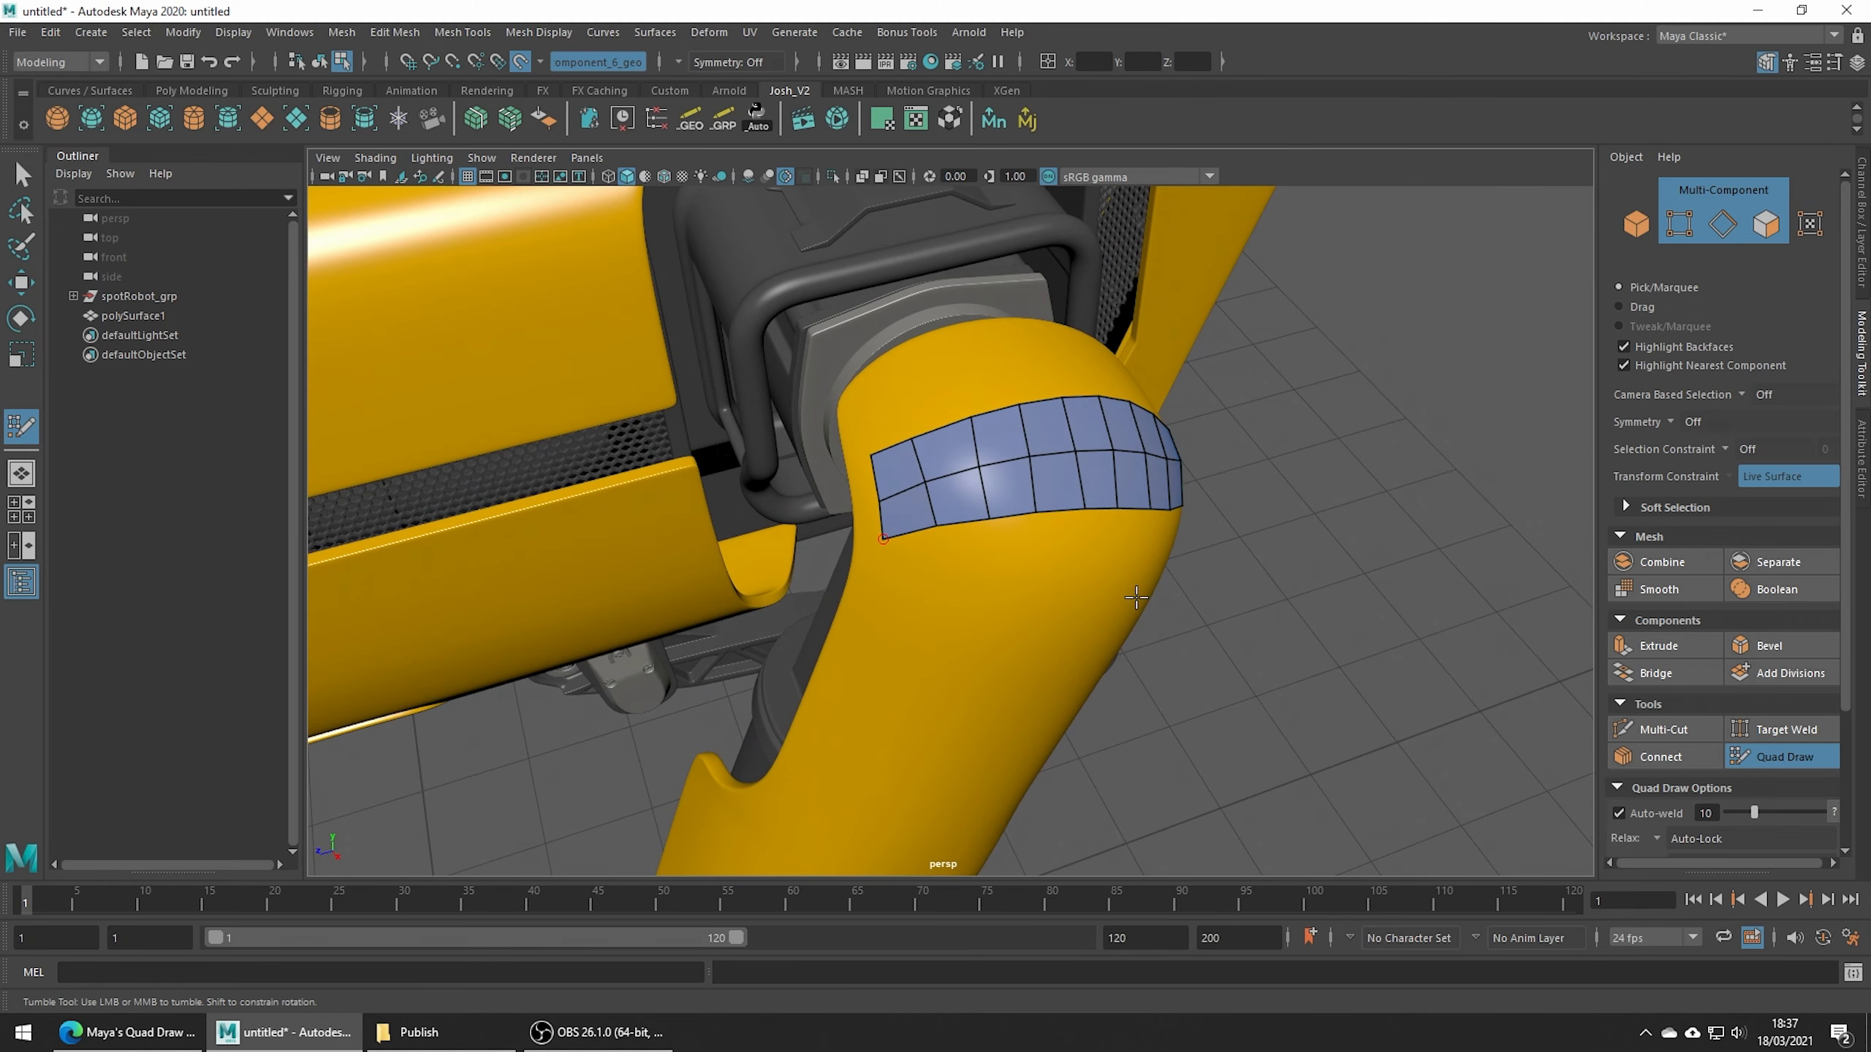
Leave Quad Draw and extrude the new patch's faces outward from the leg casing to give it thickness, returning to object mode.
{"action": "left_click_drag", "start_coordinate": [1136, 598], "coordinate": [921, 501], "text": "alt"}
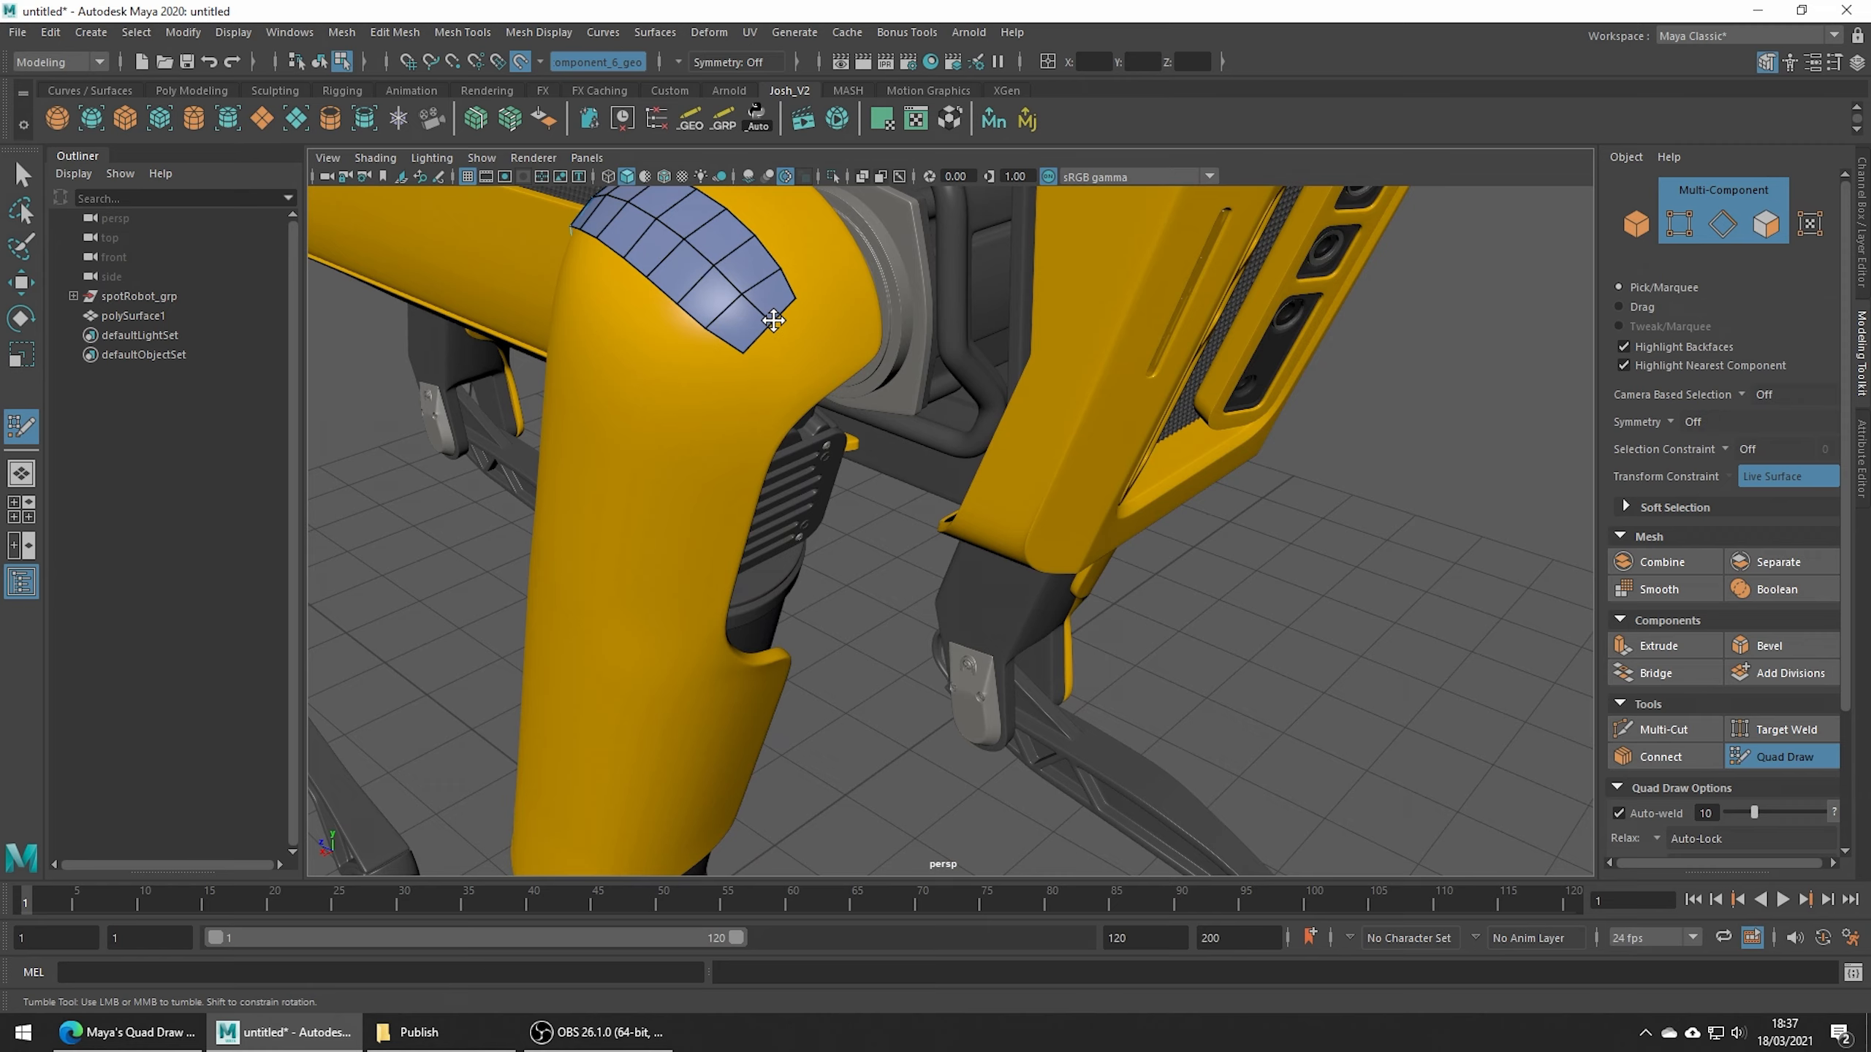
{"action": "mouse_move", "coordinate": [864, 418]}
{"action": "left_mouse_down", "text": "alt"}
{"action": "mouse_move", "coordinate": [943, 544]}
{"action": "mouse_move", "coordinate": [943, 643]}
{"action": "mouse_move", "coordinate": [968, 648]}
{"action": "mouse_move", "coordinate": [923, 626]}
{"action": "left_mouse_up", "text": "alt"}
{"action": "key", "text": "q"}
{"action": "key", "text": "ctrl+e"}
{"action": "key", "text": "w"}
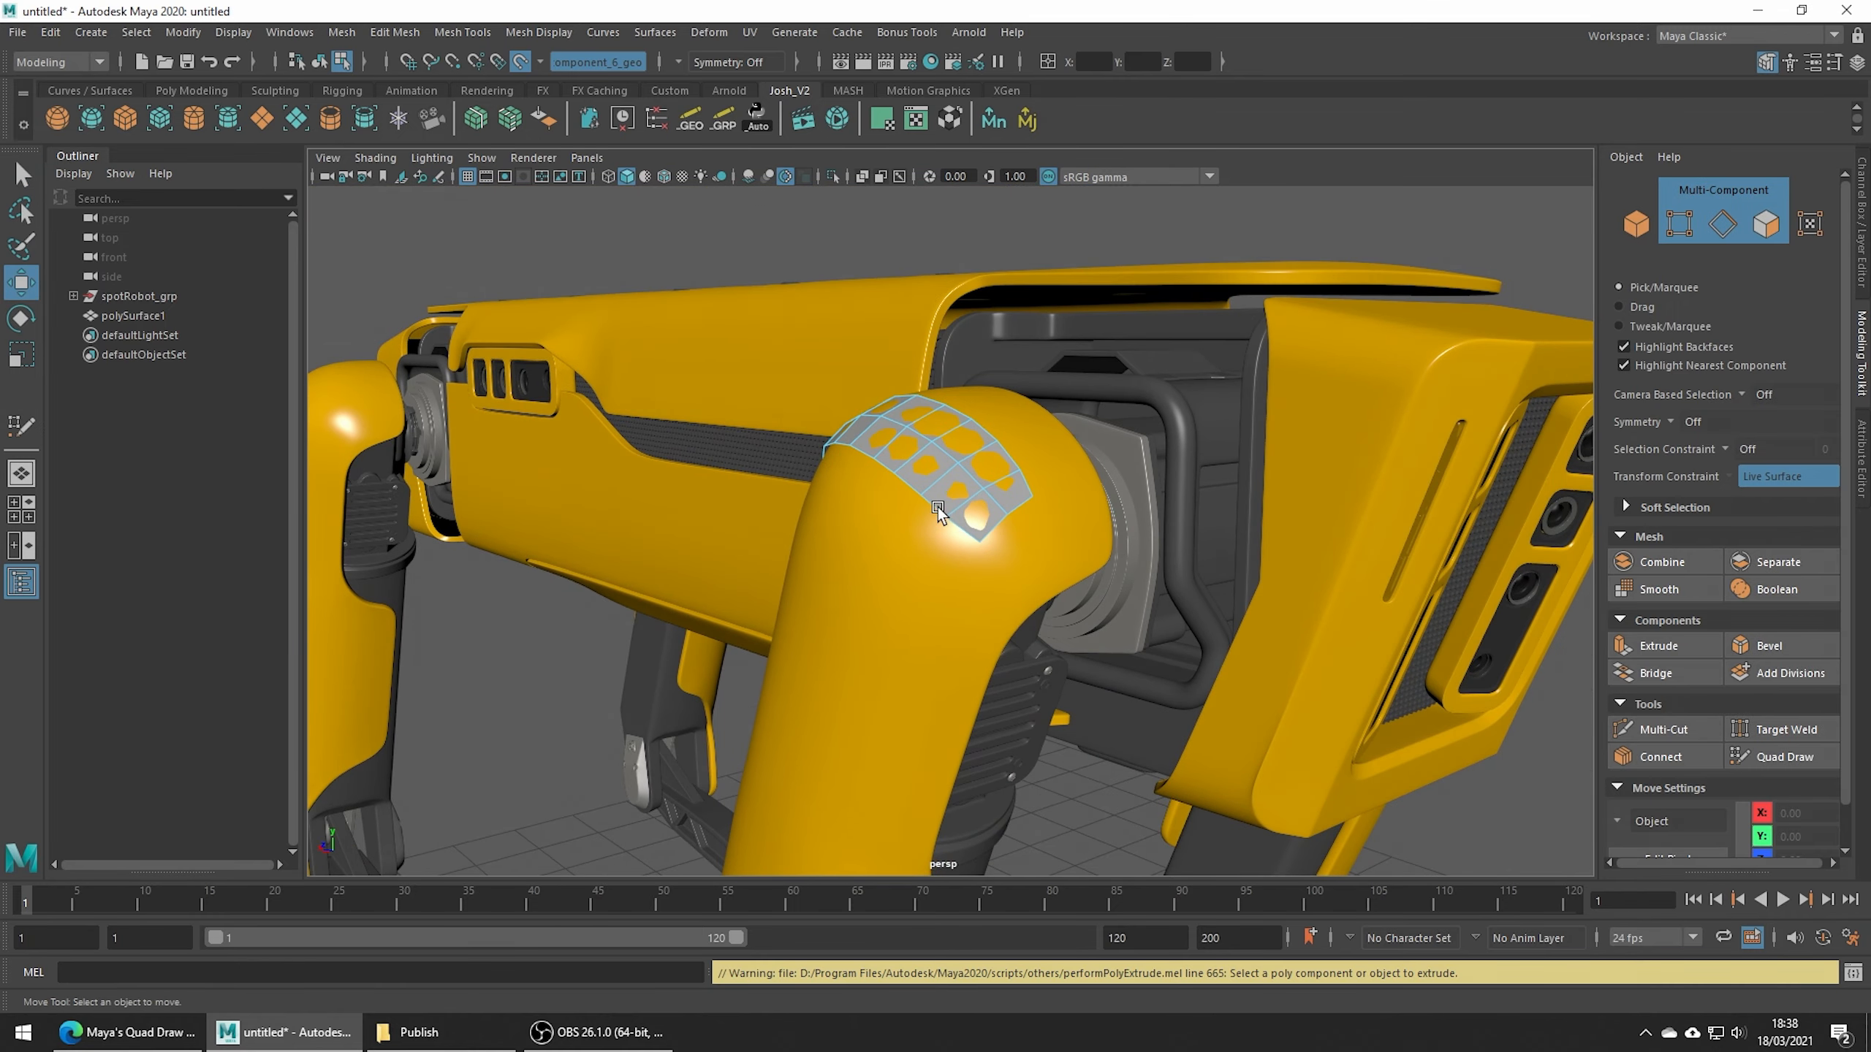
{"action": "right_click_drag", "start_coordinate": [938, 511], "coordinate": [1029, 438]}
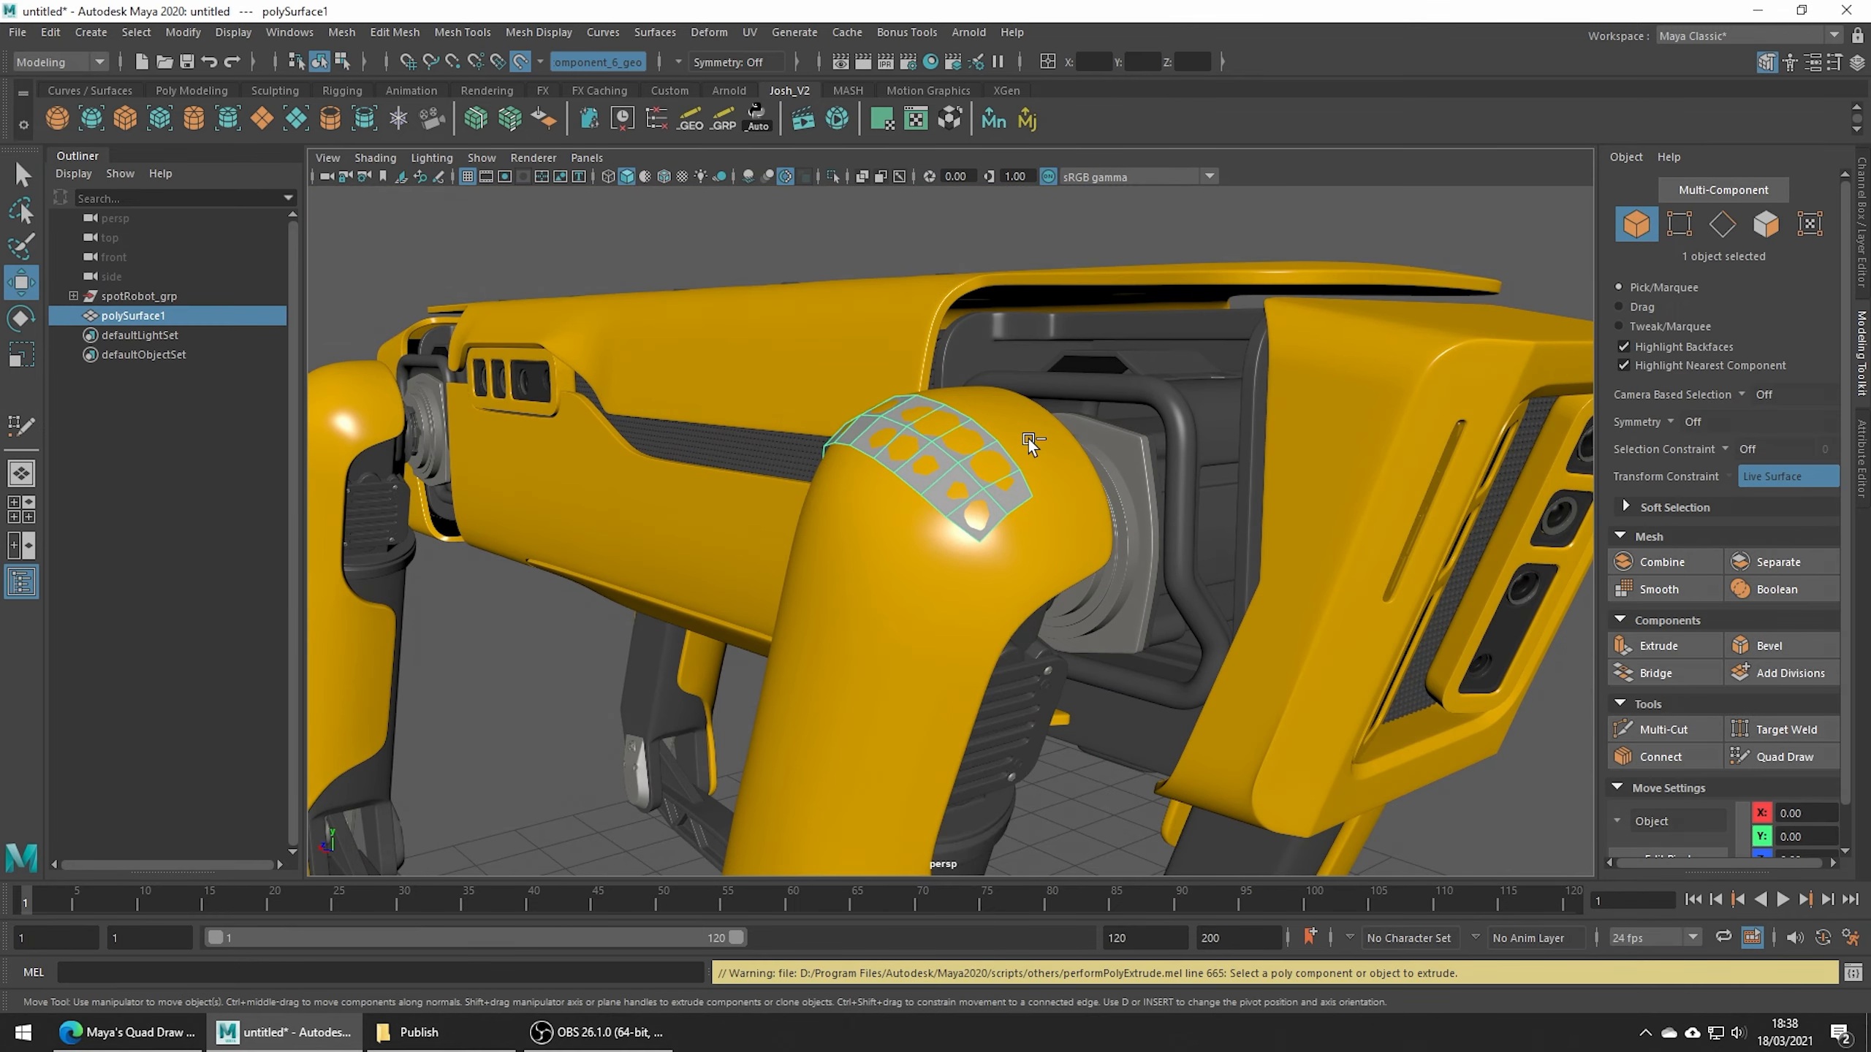
{"action": "key", "text": "ctrl+e"}
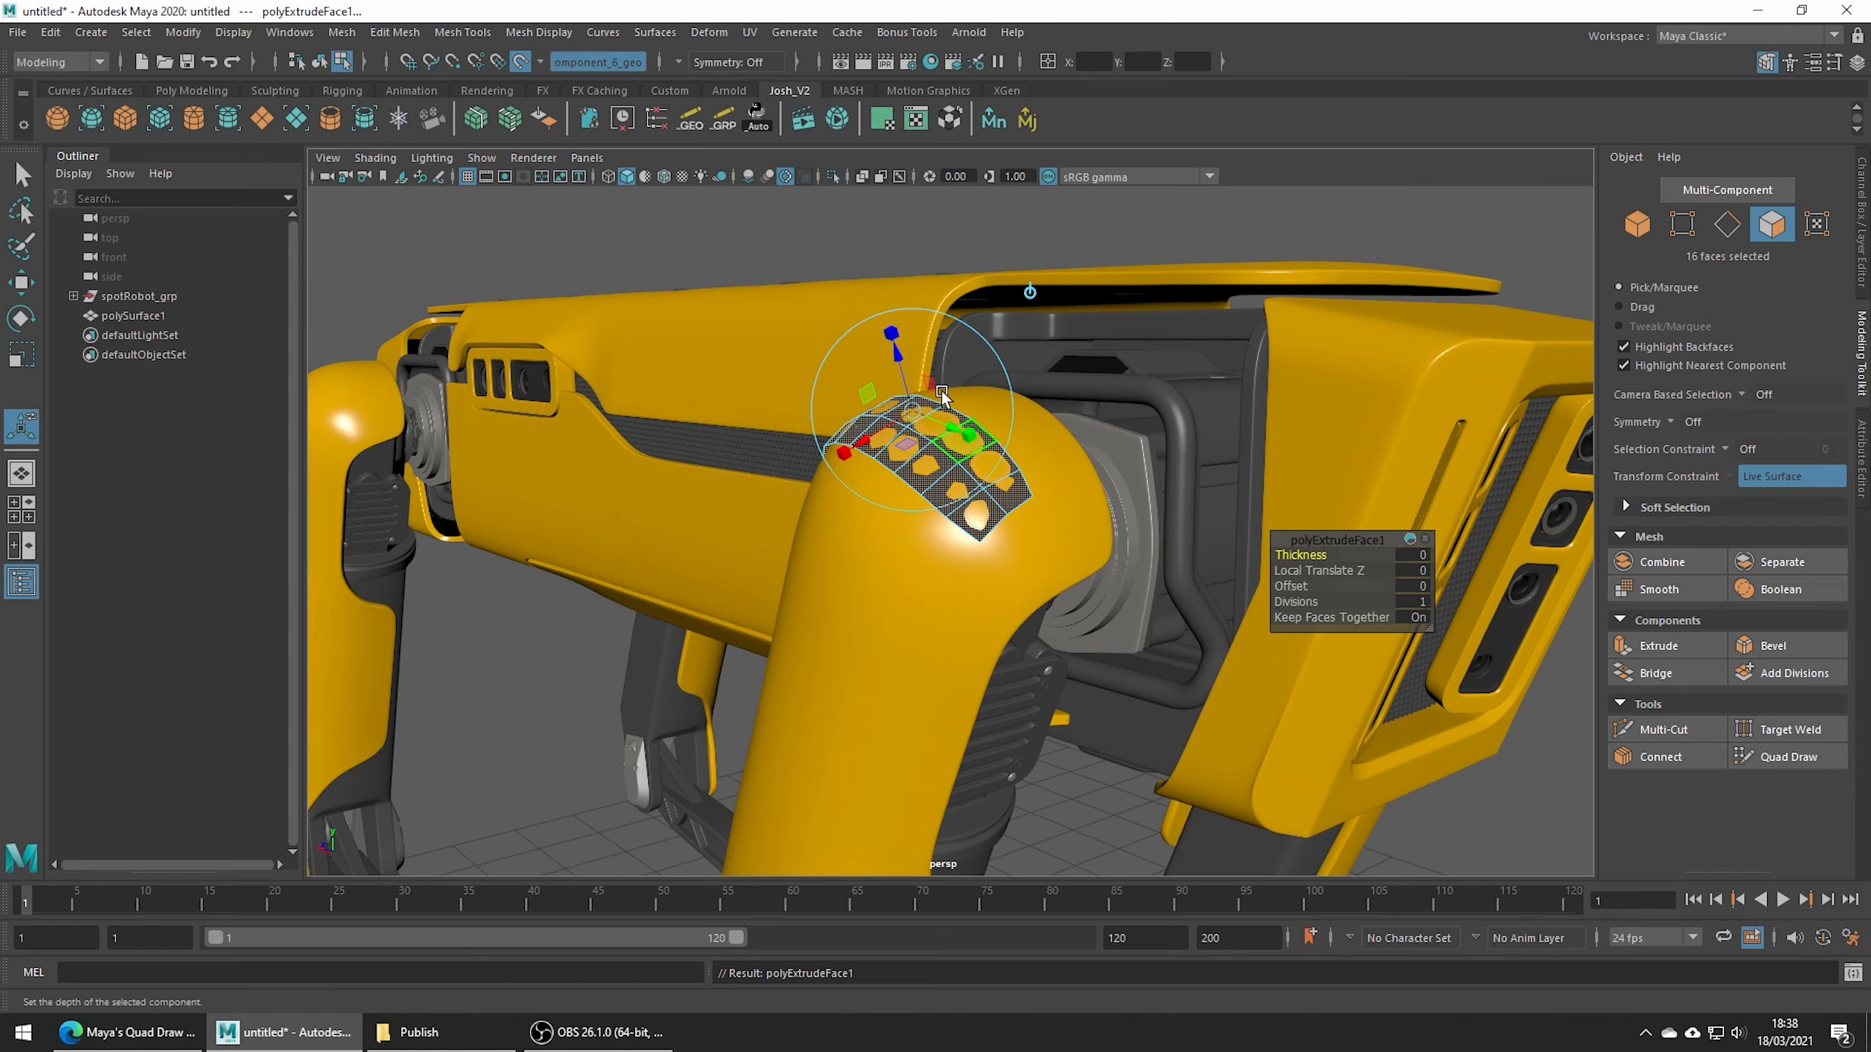
{"action": "left_click_drag", "start_coordinate": [895, 362], "coordinate": [1188, 445]}
{"action": "right_click", "coordinate": [1259, 394]}
{"action": "left_click", "coordinate": [1261, 394]}
Display wireframes over the shaded robot to check the thickened patch's topology on the leg.
{"action": "right_click_drag", "start_coordinate": [1188, 445], "coordinate": [1143, 433], "text": "alt"}
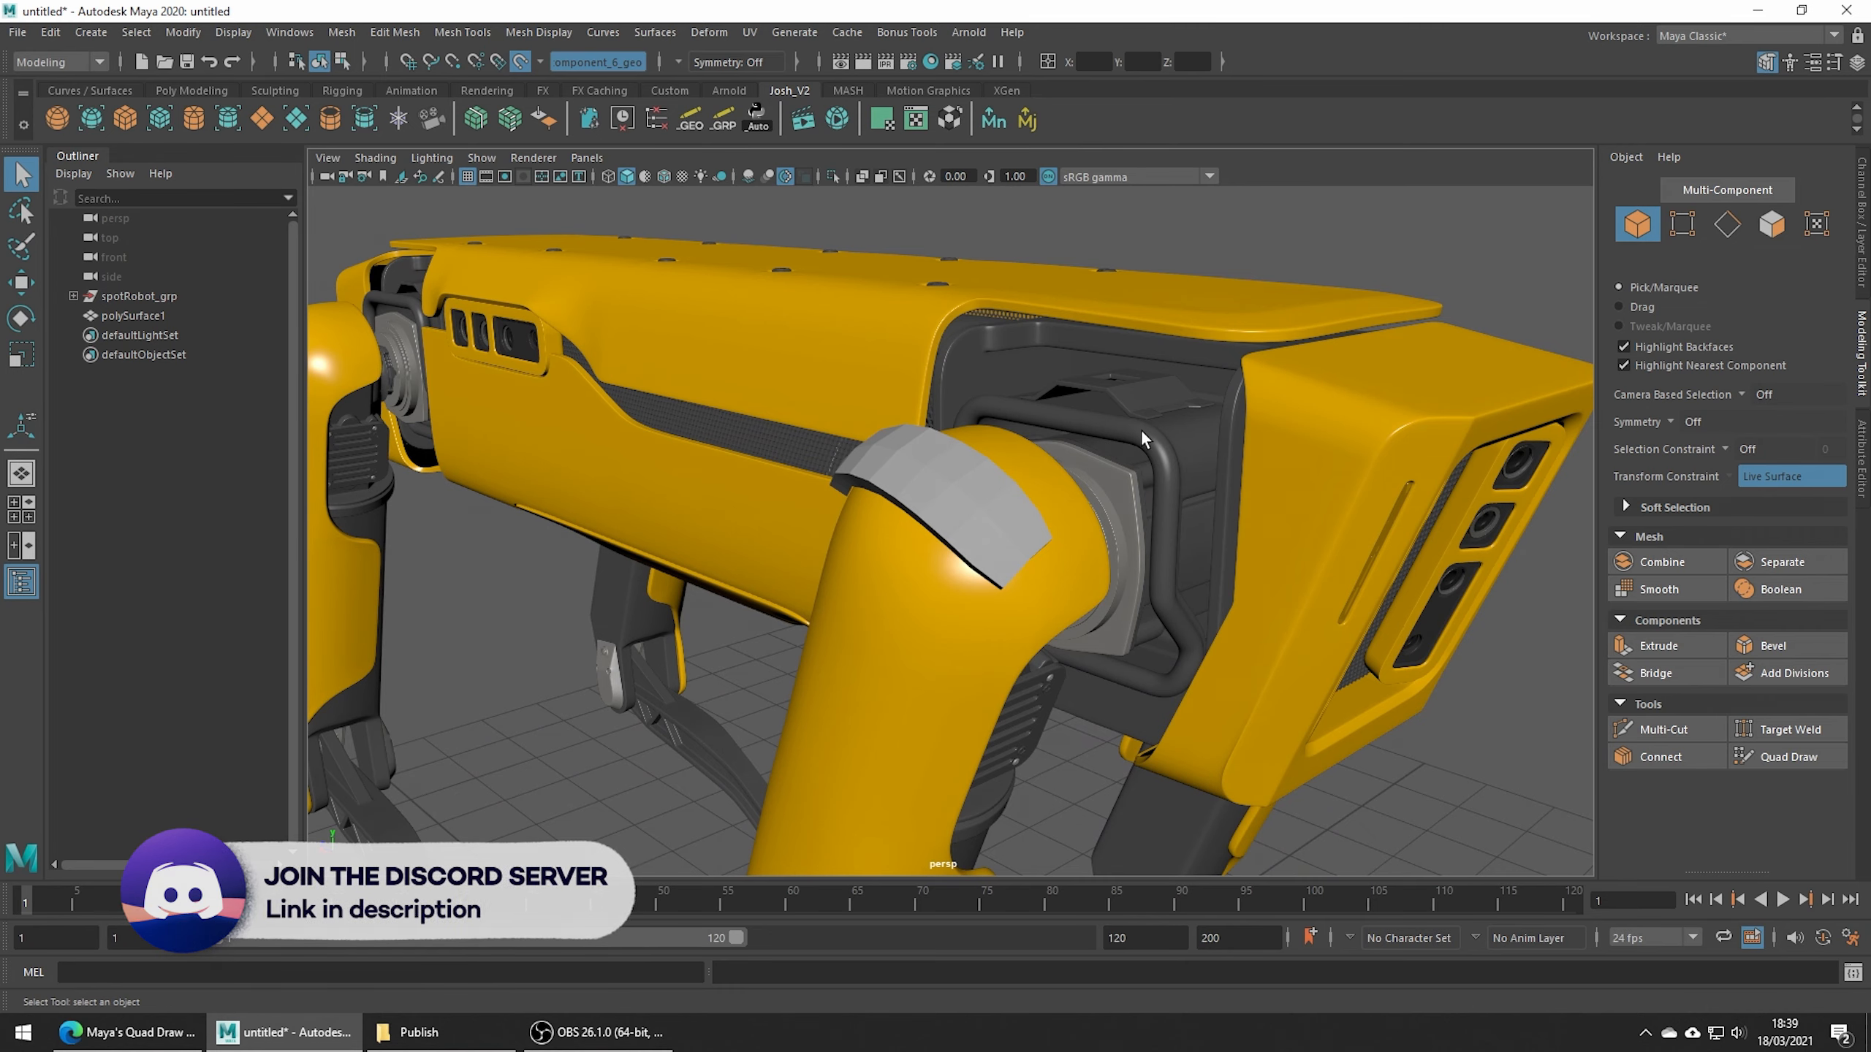
{"action": "left_click_drag", "start_coordinate": [1140, 428], "coordinate": [1017, 429], "text": "alt"}
{"action": "right_click_drag", "start_coordinate": [1016, 428], "coordinate": [950, 413], "text": "alt"}
{"action": "left_click", "coordinate": [663, 176]}
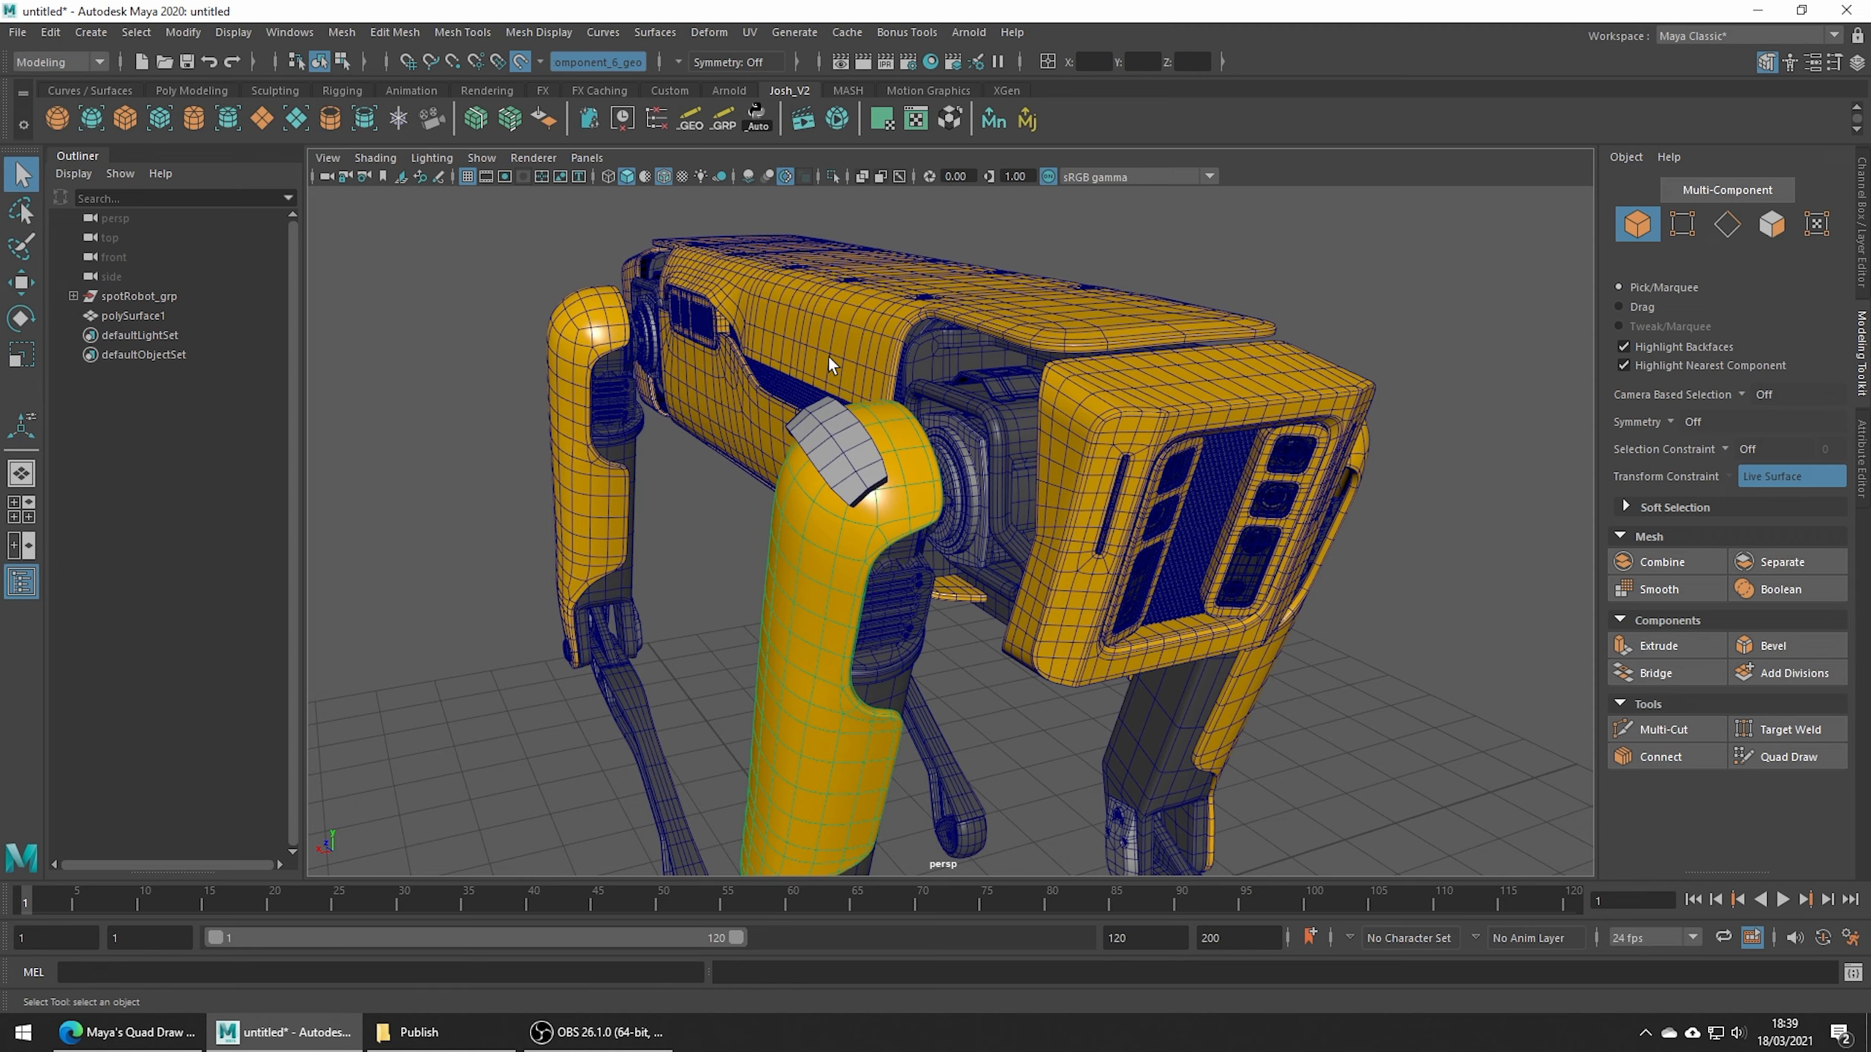